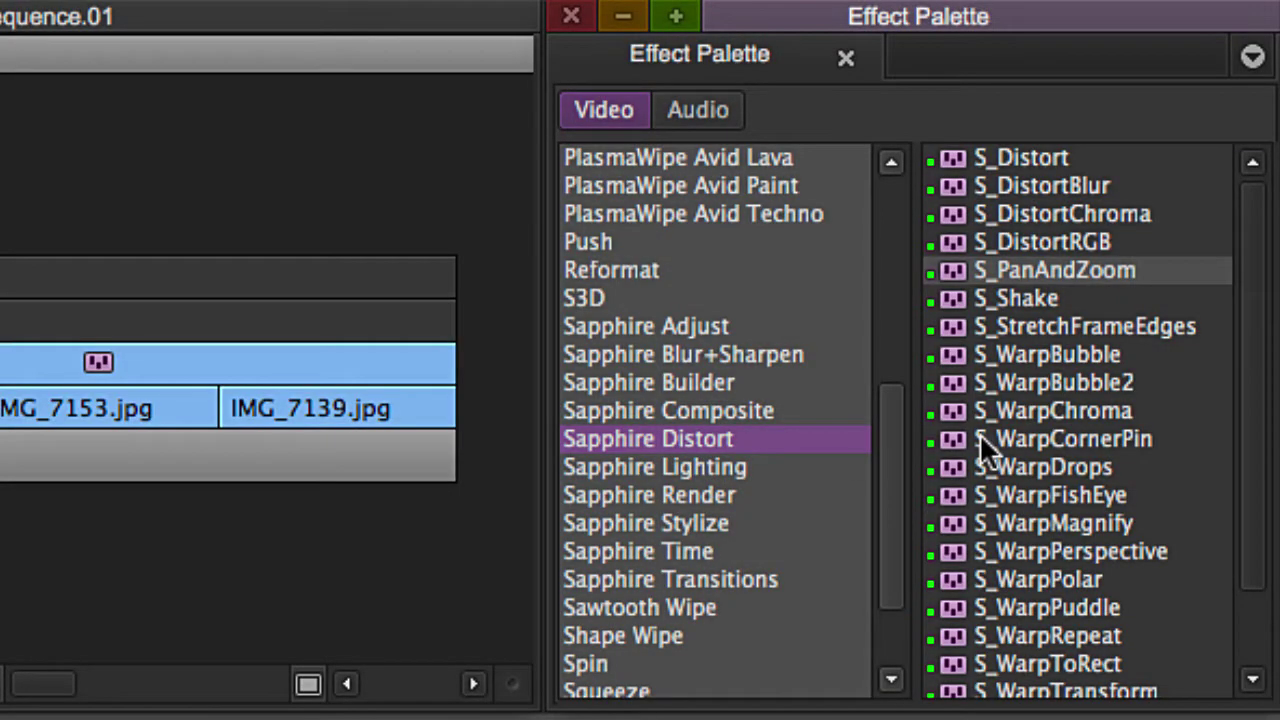
Step: Scrub the playhead back and forth through IMG_7252.jpg at the start of the sequence
mouse_move(1243, 420)
mouse_down()
mouse_move(1249, 563)
mouse_move(1260, 443)
mouse_move(1249, 409)
mouse_up()
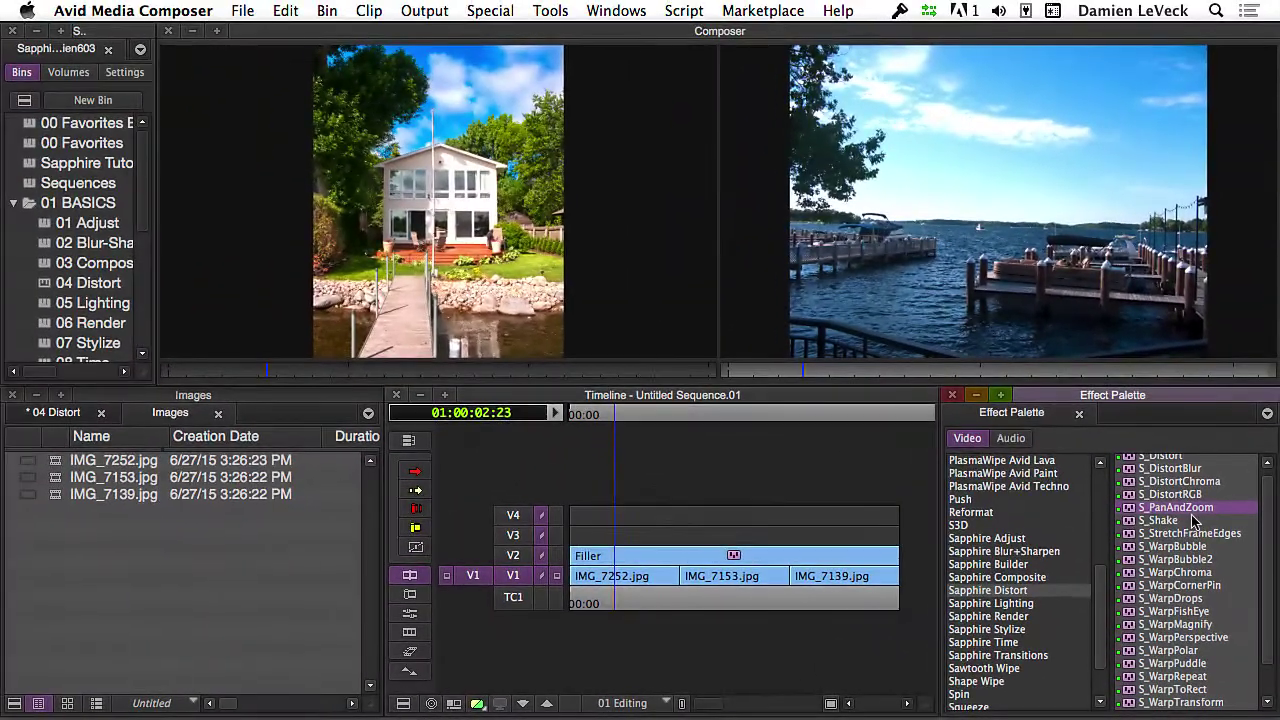
click(601, 584)
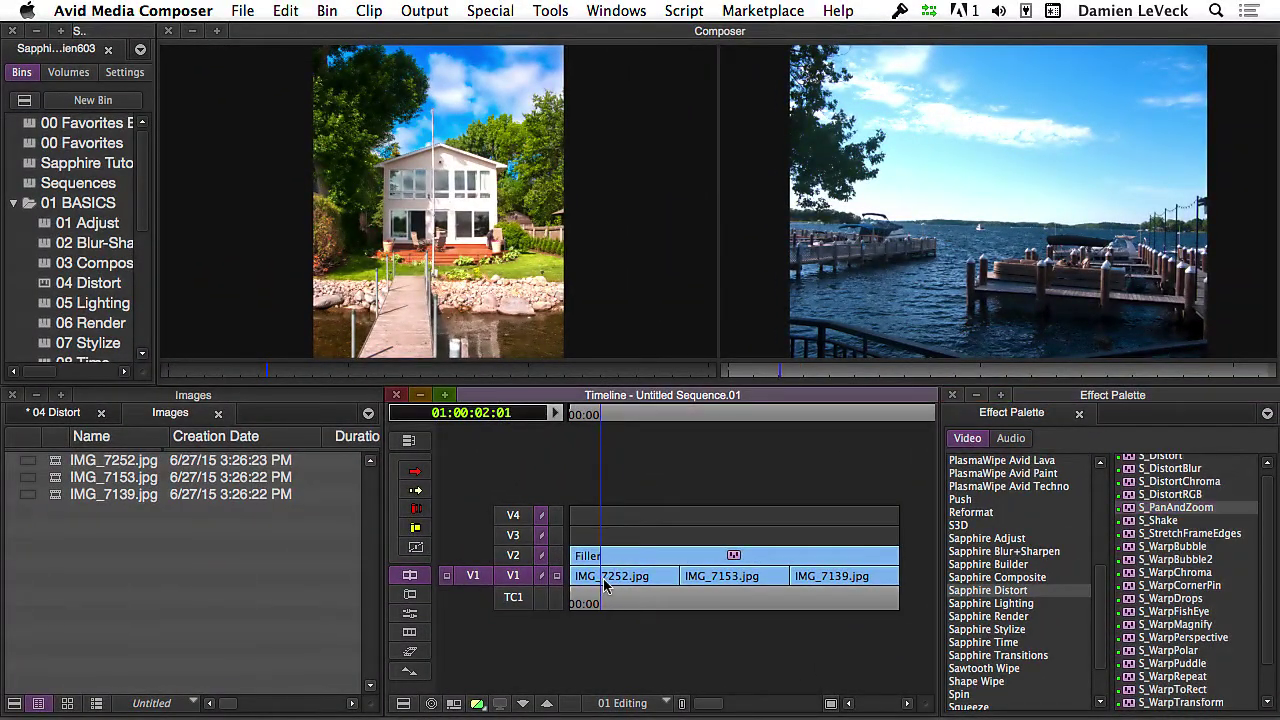
drag(604, 585, 618, 585)
click(648, 580)
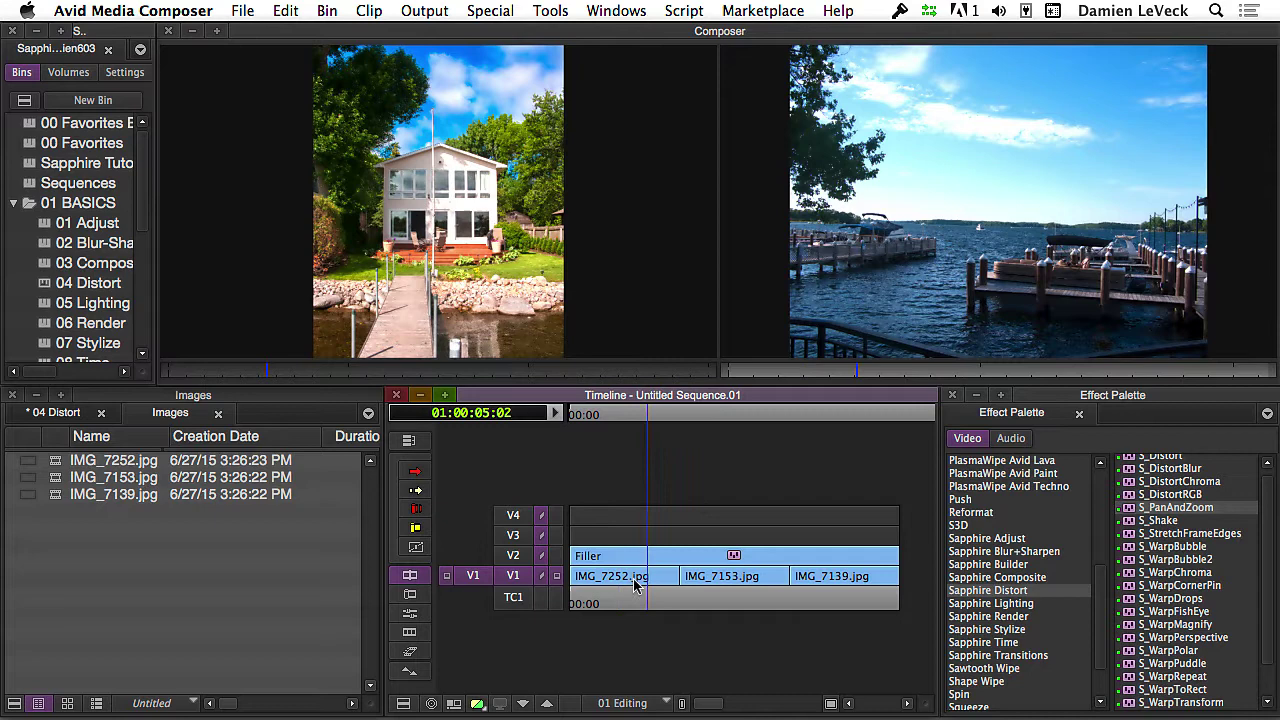
click(630, 583)
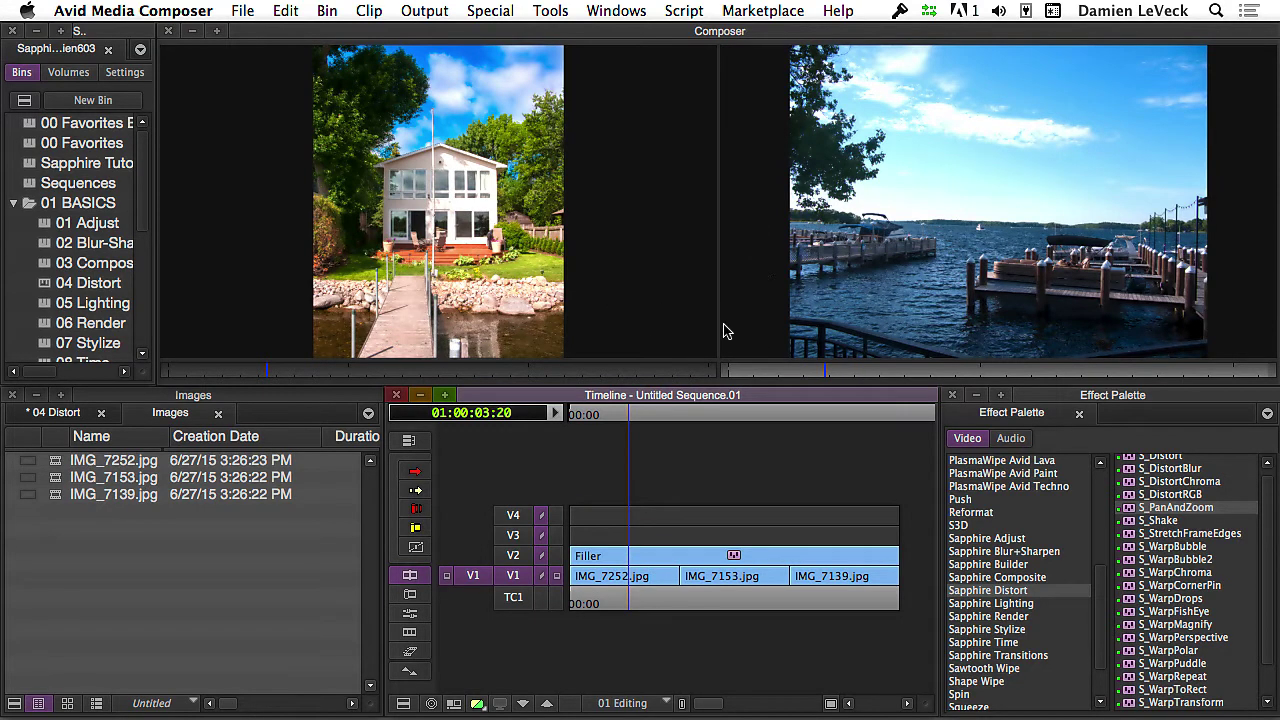
click(608, 584)
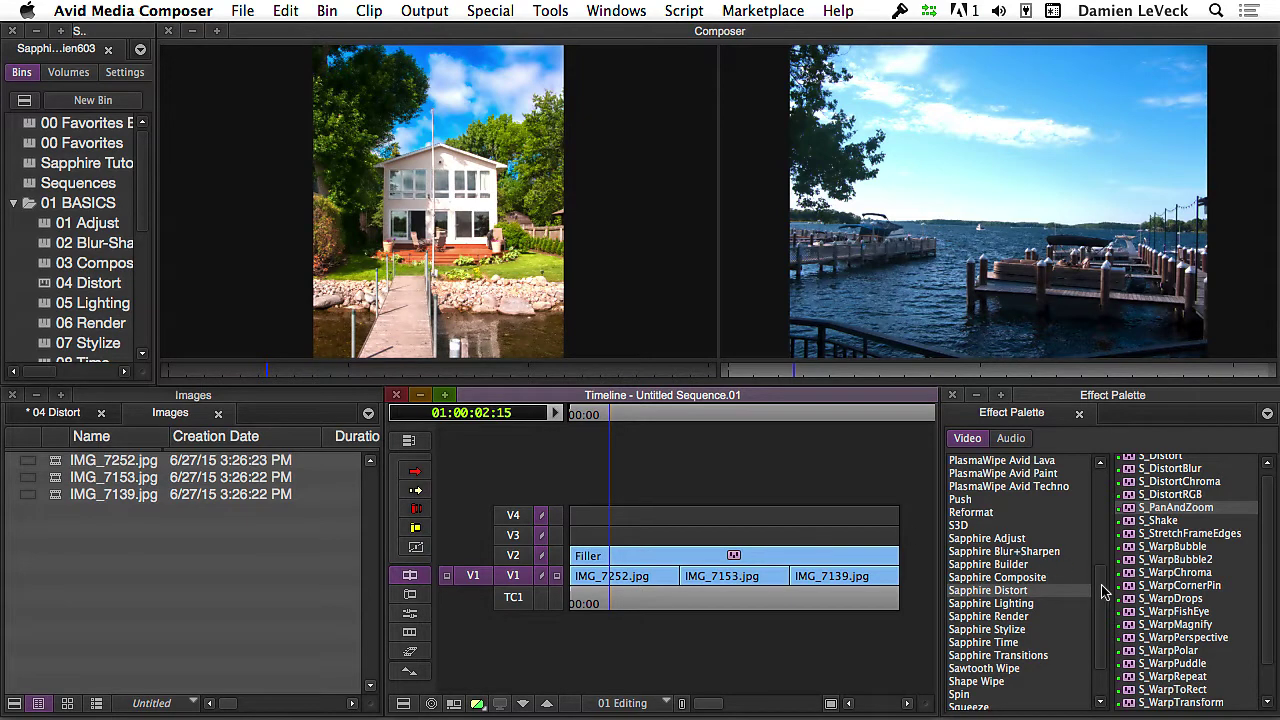
Step: Select S_PanAndZoom in the Effect Palette's Sapphire Distort category
scroll(1100, 585, up, 5)
click(1024, 463)
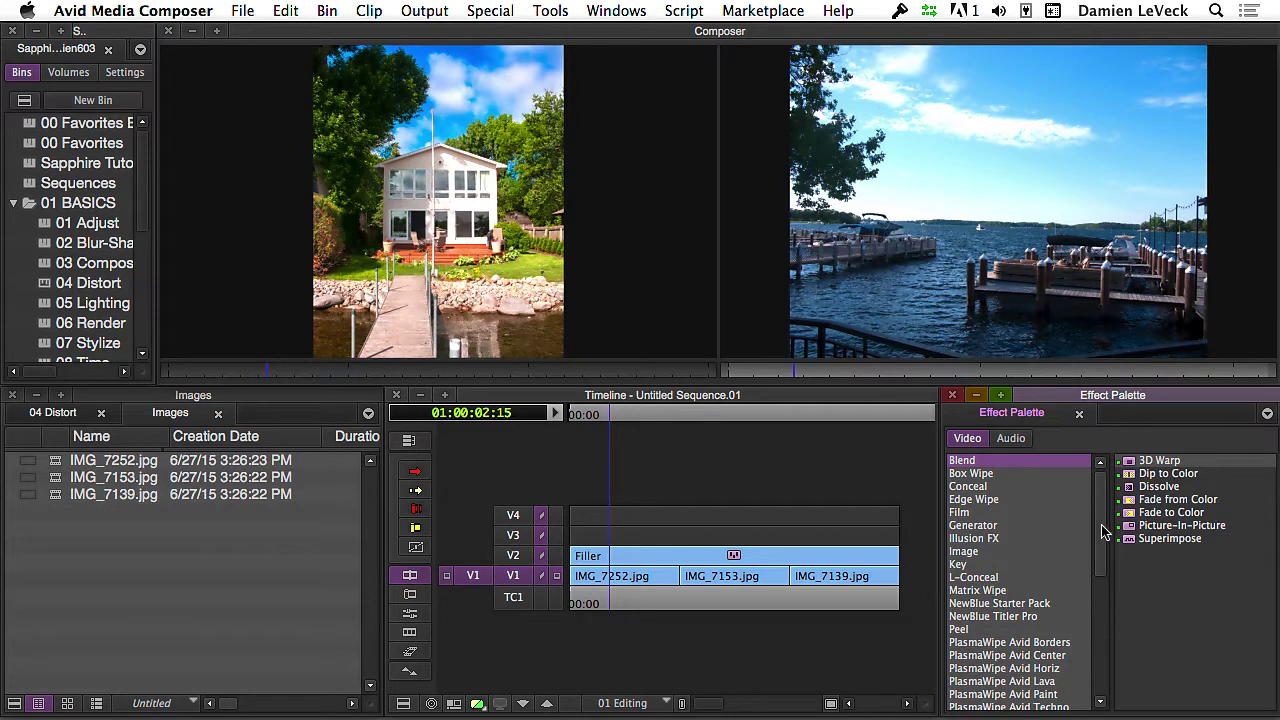
drag(1100, 543, 1115, 637)
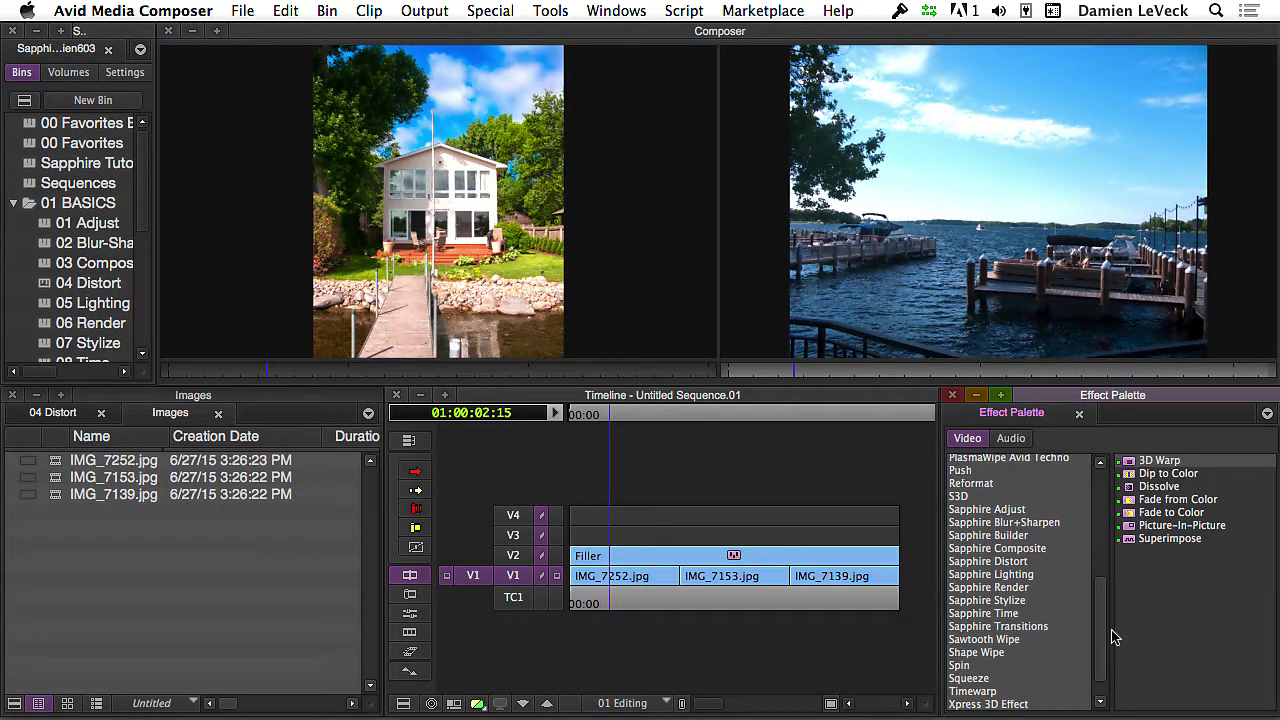
click(1022, 562)
click(1128, 512)
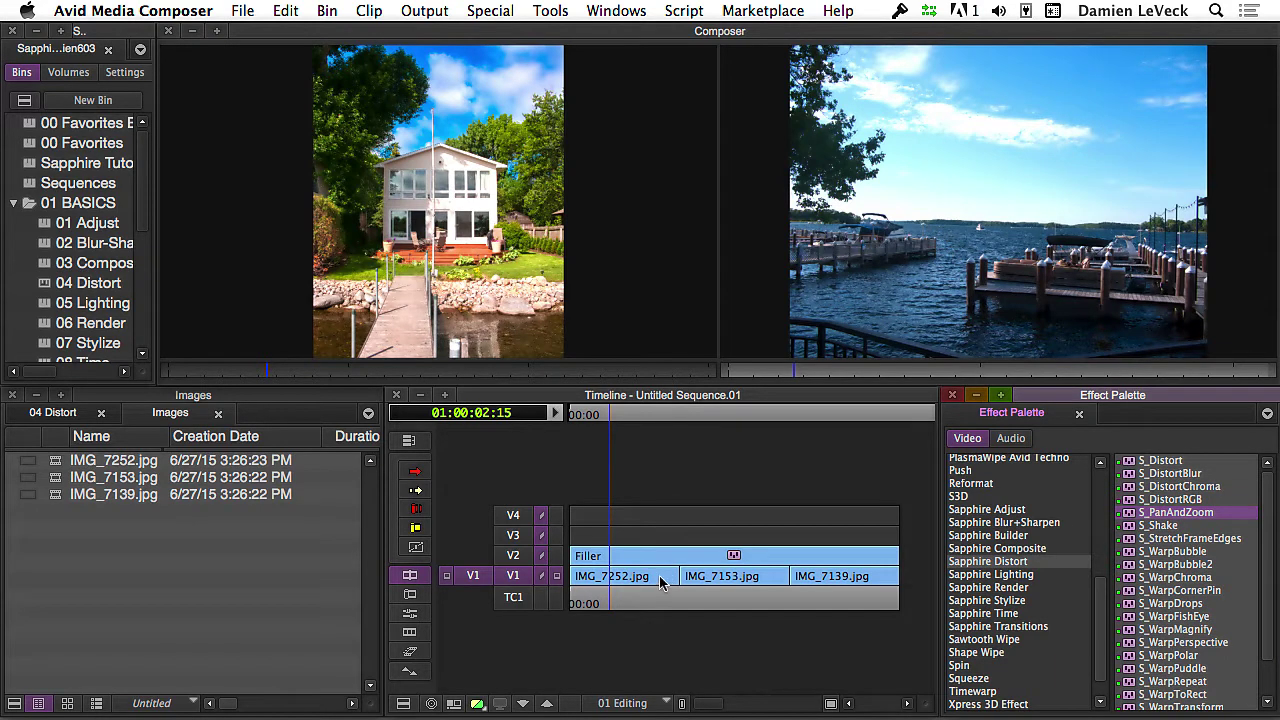
Step: Scrub to 01:00:04:15 and patch edits to track V2 to view the blurred background
drag(612, 585, 641, 590)
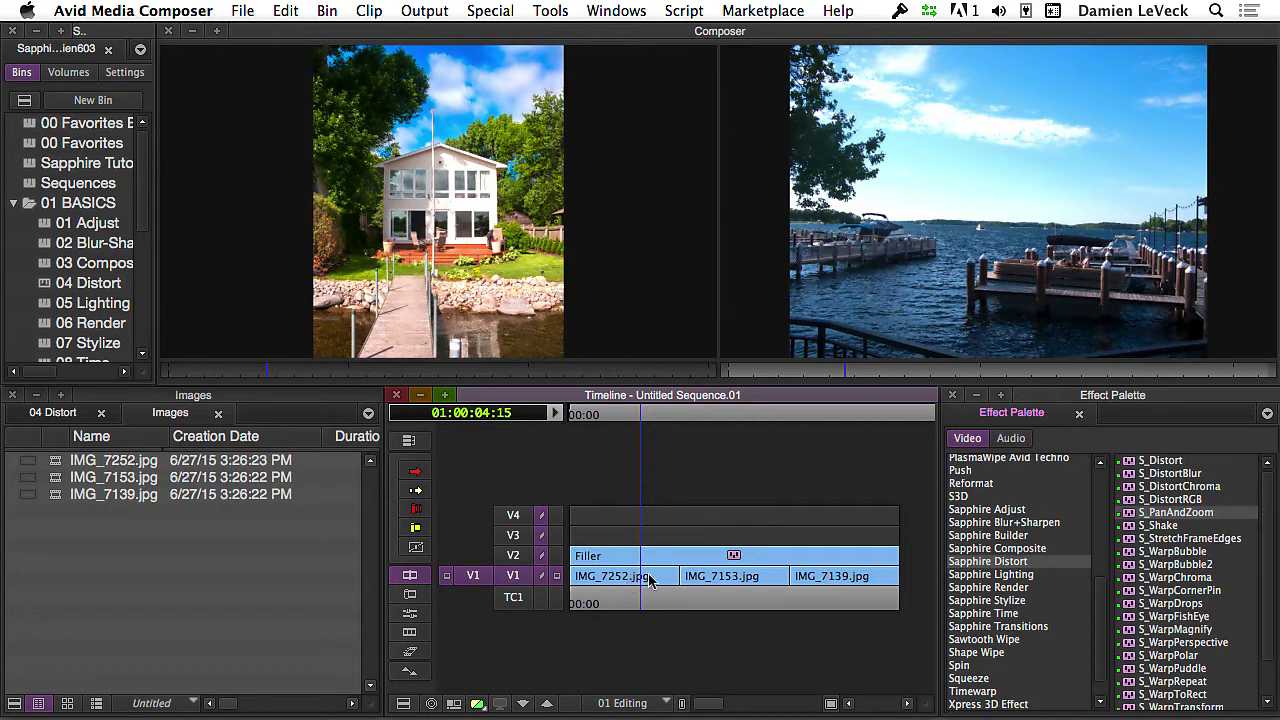
mouse_move(608, 582)
mouse_down()
mouse_move(600, 591)
mouse_move(650, 580)
mouse_move(830, 590)
mouse_move(626, 590)
mouse_move(608, 551)
mouse_move(594, 563)
mouse_move(806, 558)
mouse_move(632, 582)
mouse_up()
click(513, 555)
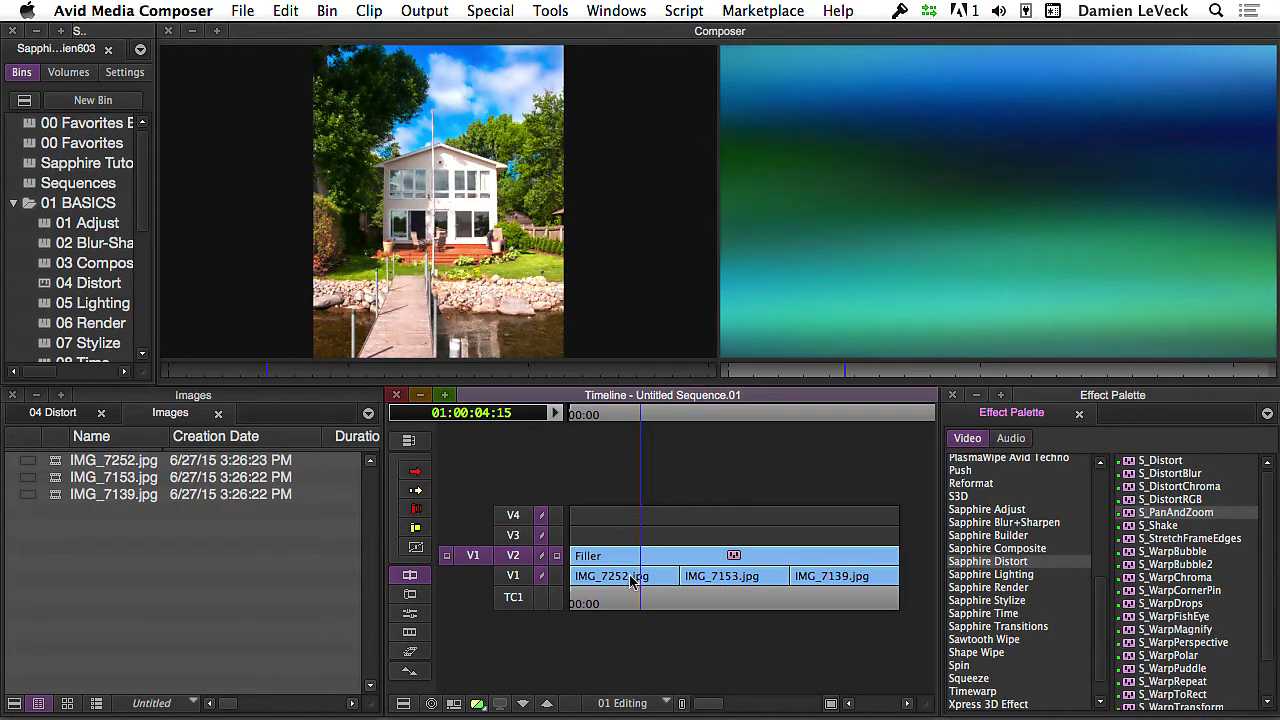
Step: Browse Sapphire Render's S_CloudsColorSmooth, then return to the Sapphire Distort category
click(1000, 588)
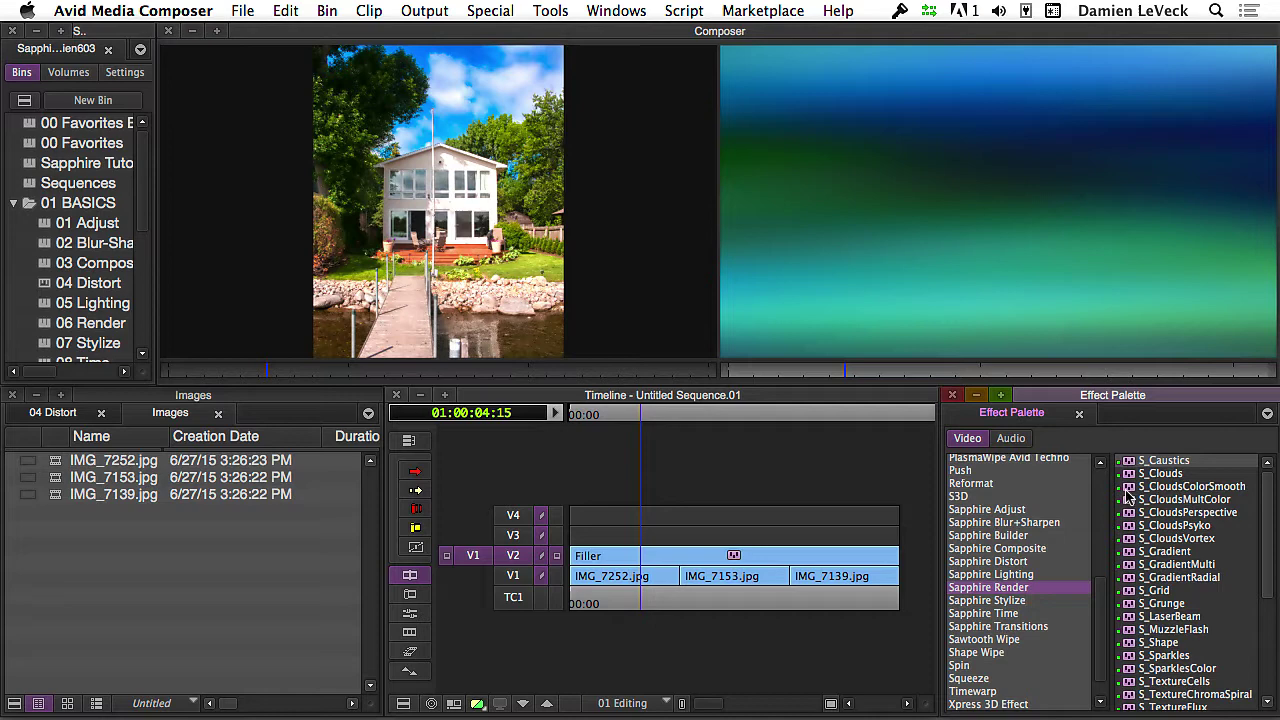
click(1192, 489)
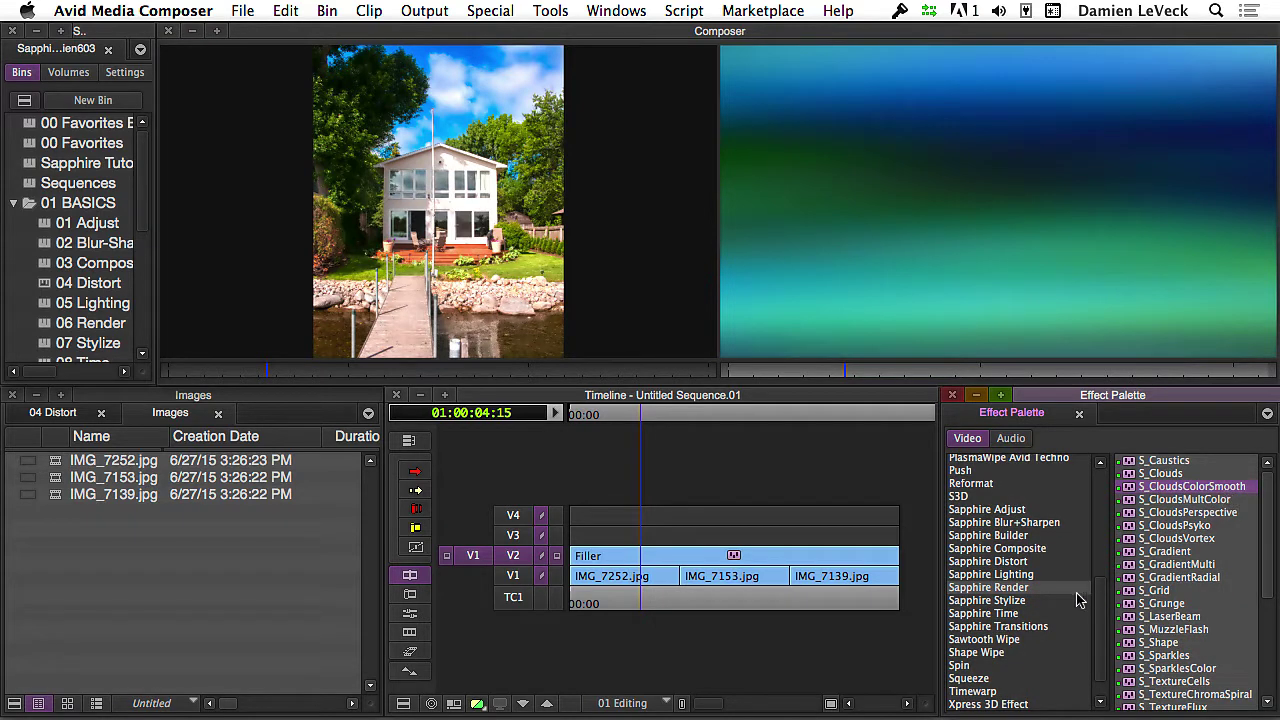
click(1030, 590)
click(1019, 564)
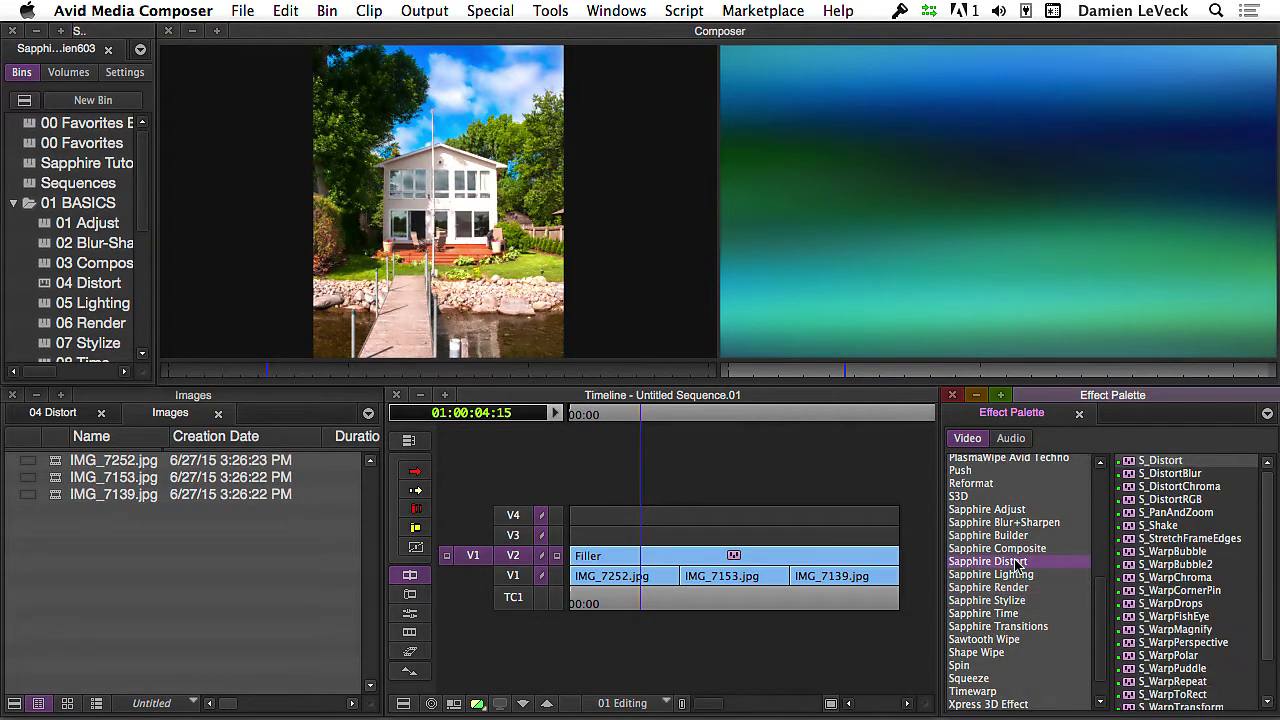
click(518, 541)
Step: Patch the source to V3, play the sequence, and park the playhead at 01:00:05:00
click(518, 560)
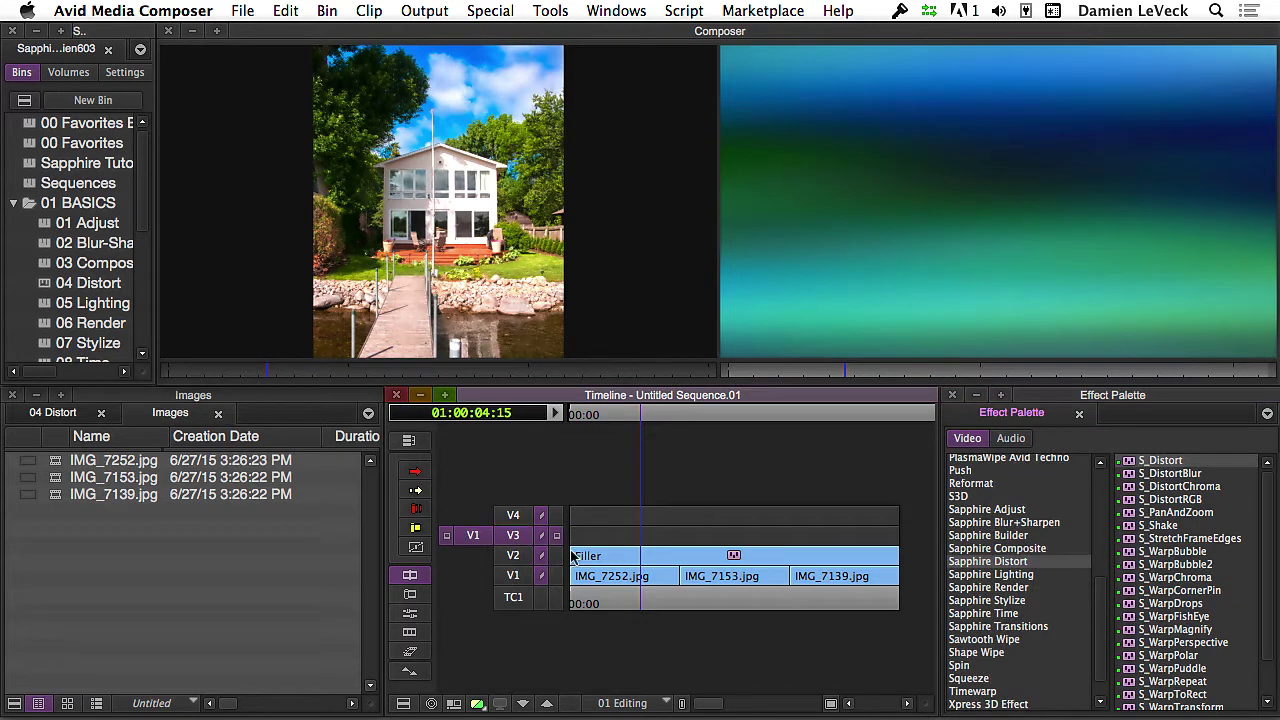
click(658, 556)
key(space)
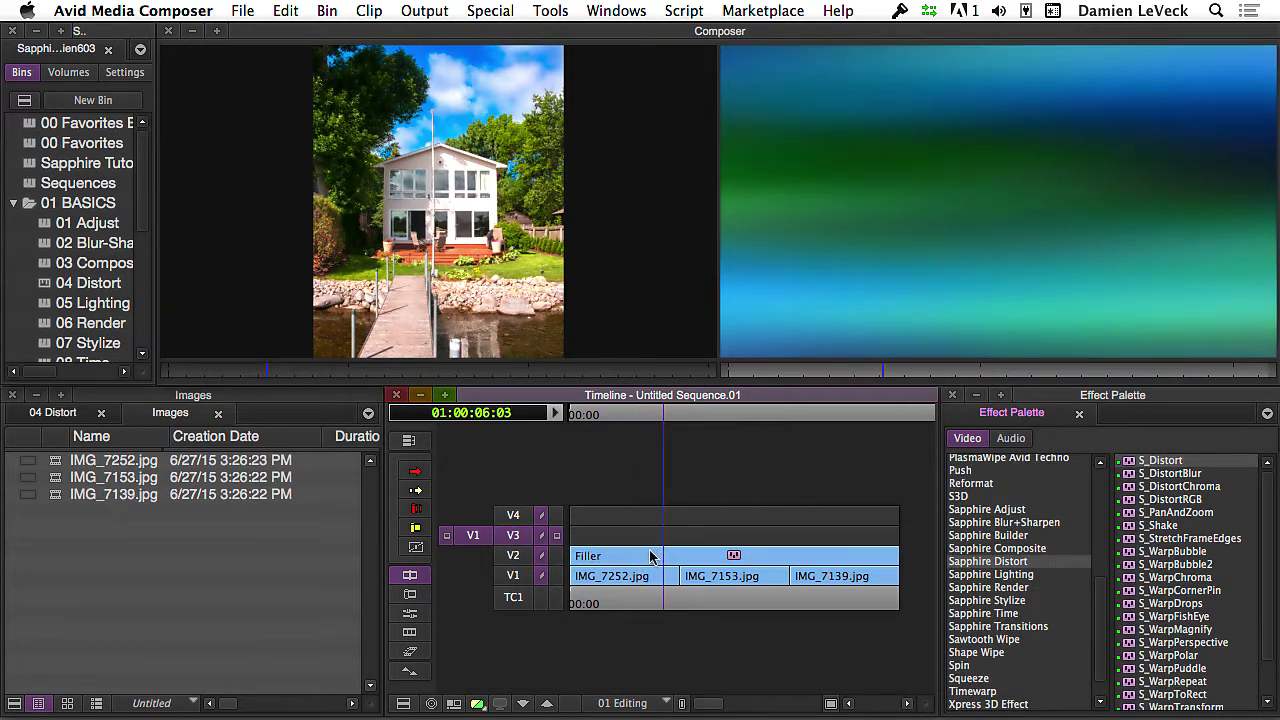
key(s)
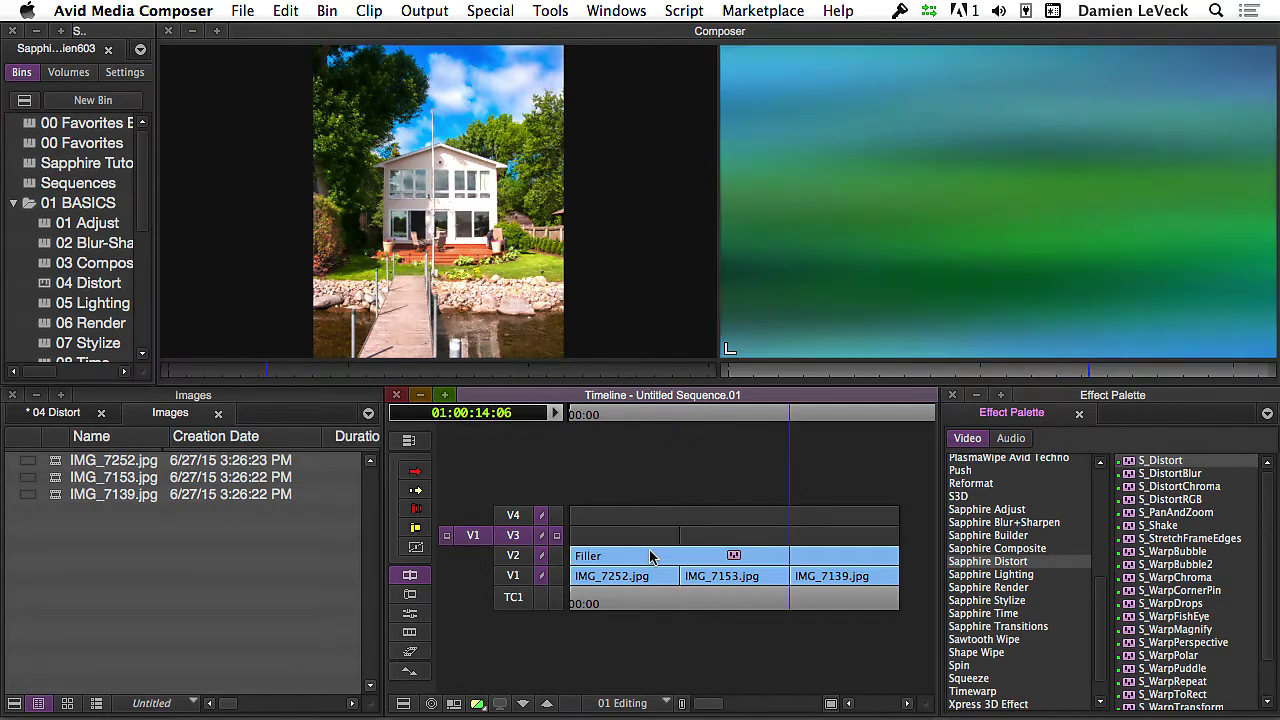
click(648, 578)
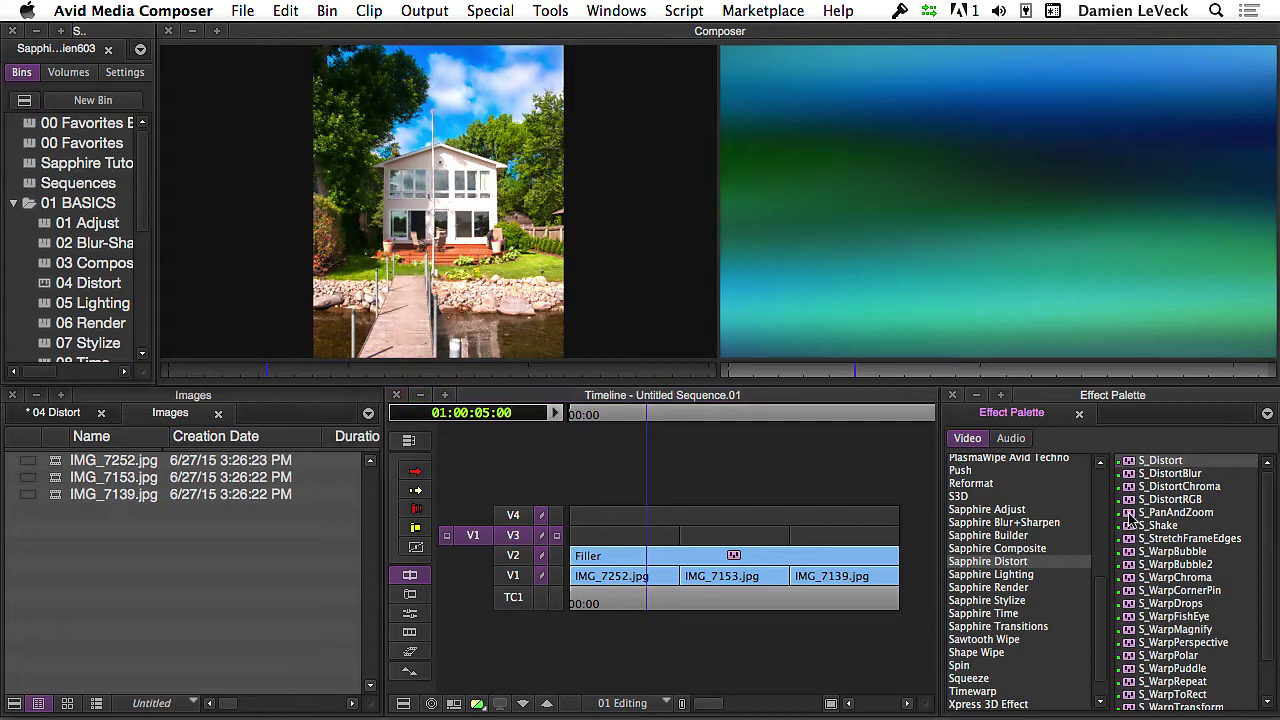
Step: Apply S_PanAndZoom to the empty V3 track and open it in the Effect Editor
drag(1127, 512, 600, 540)
key(space)
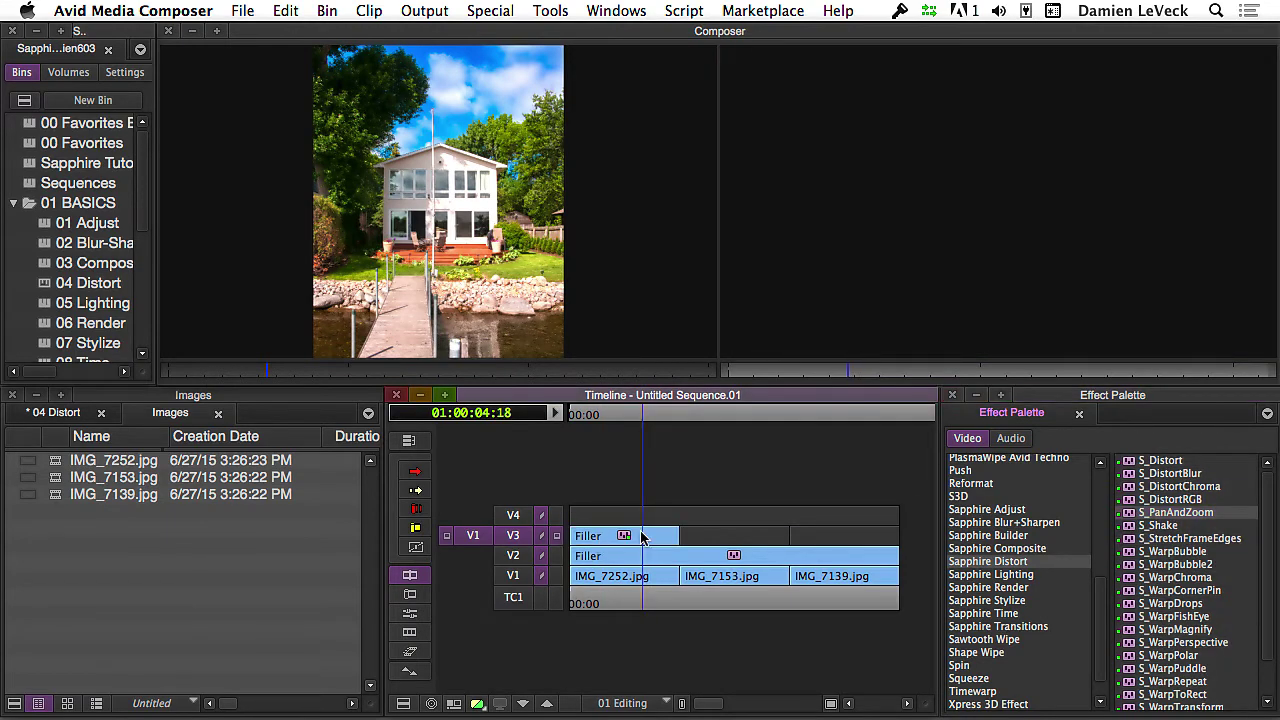
key(ctrl+8)
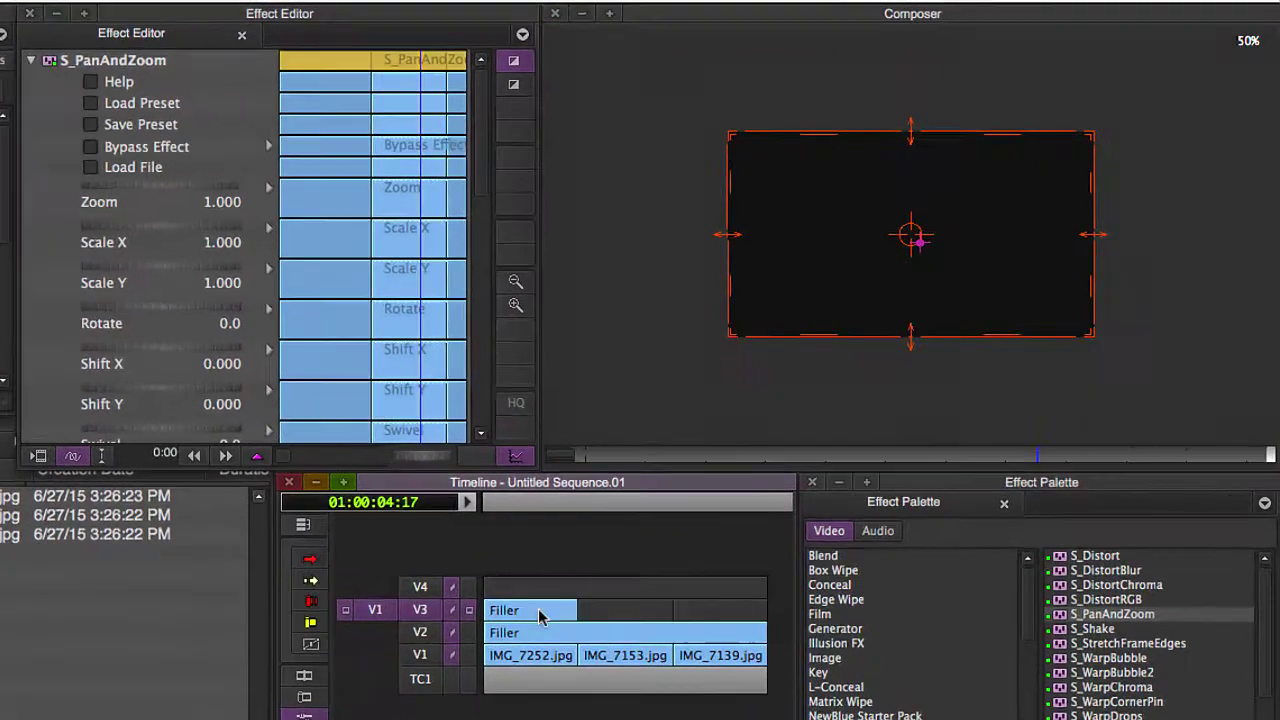
click(623, 536)
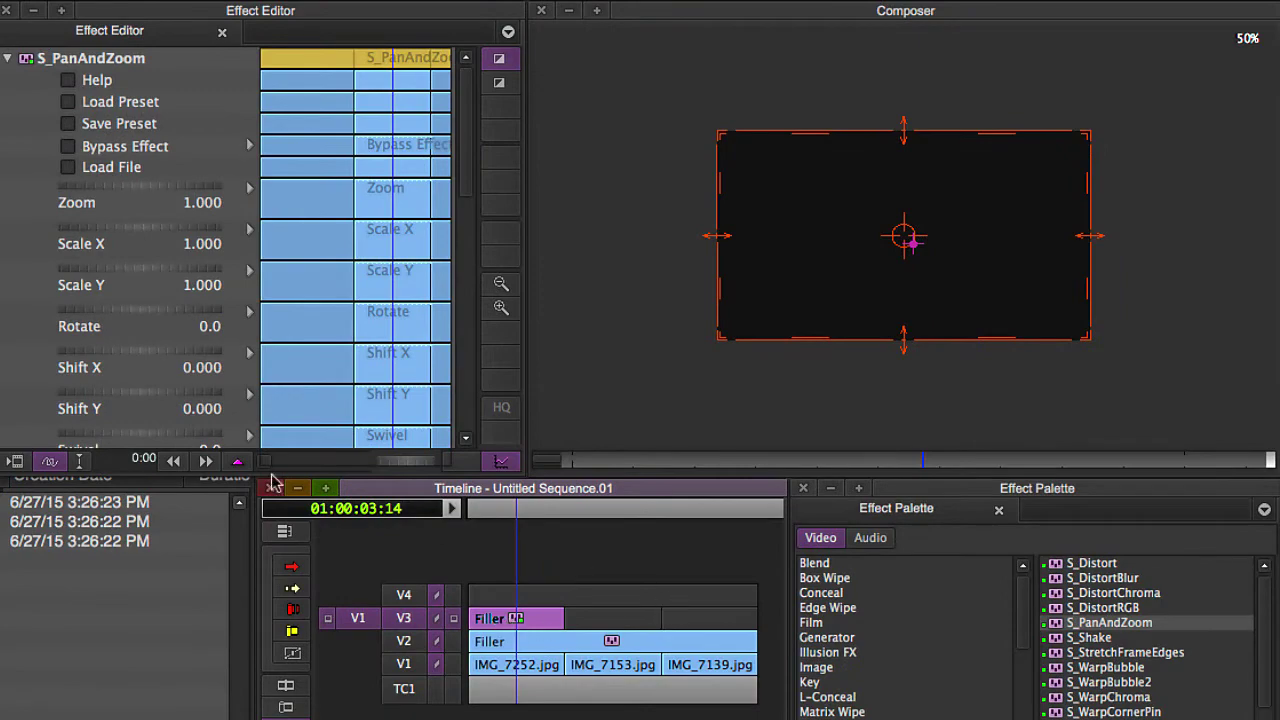
Step: Load IMG_7252.tif from the TIFF folder as the effect's image
click(68, 167)
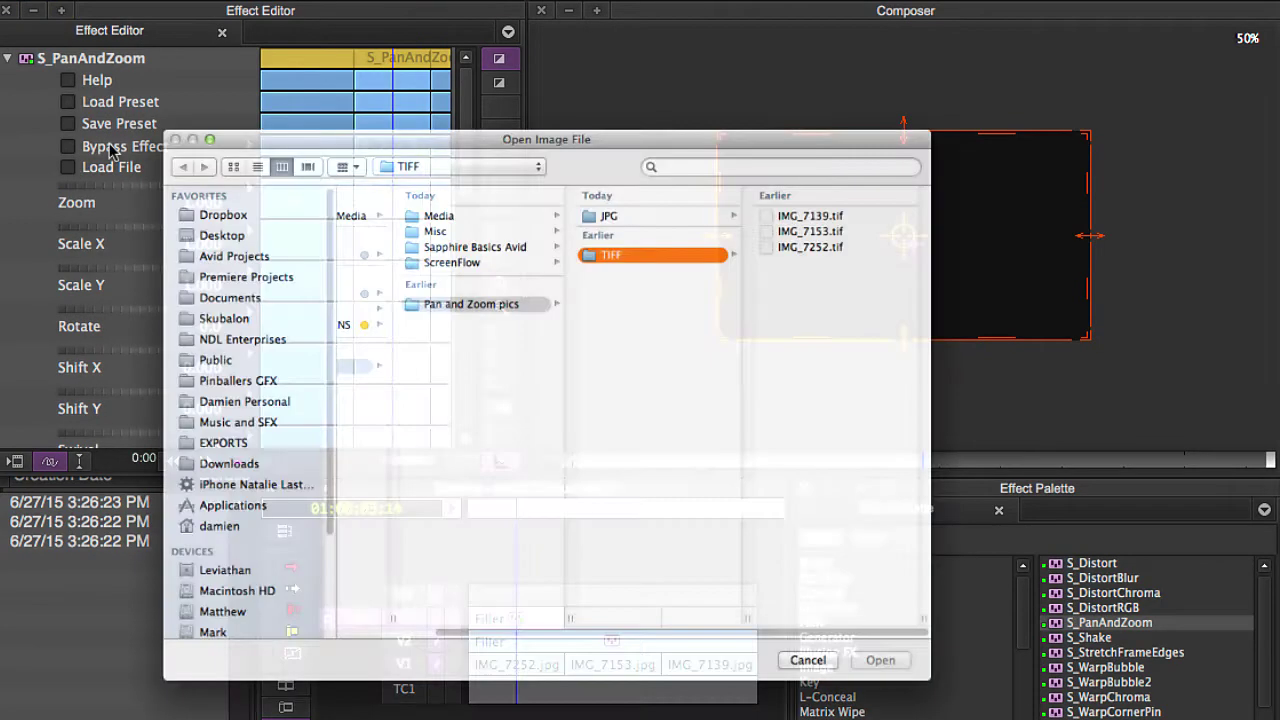
click(885, 196)
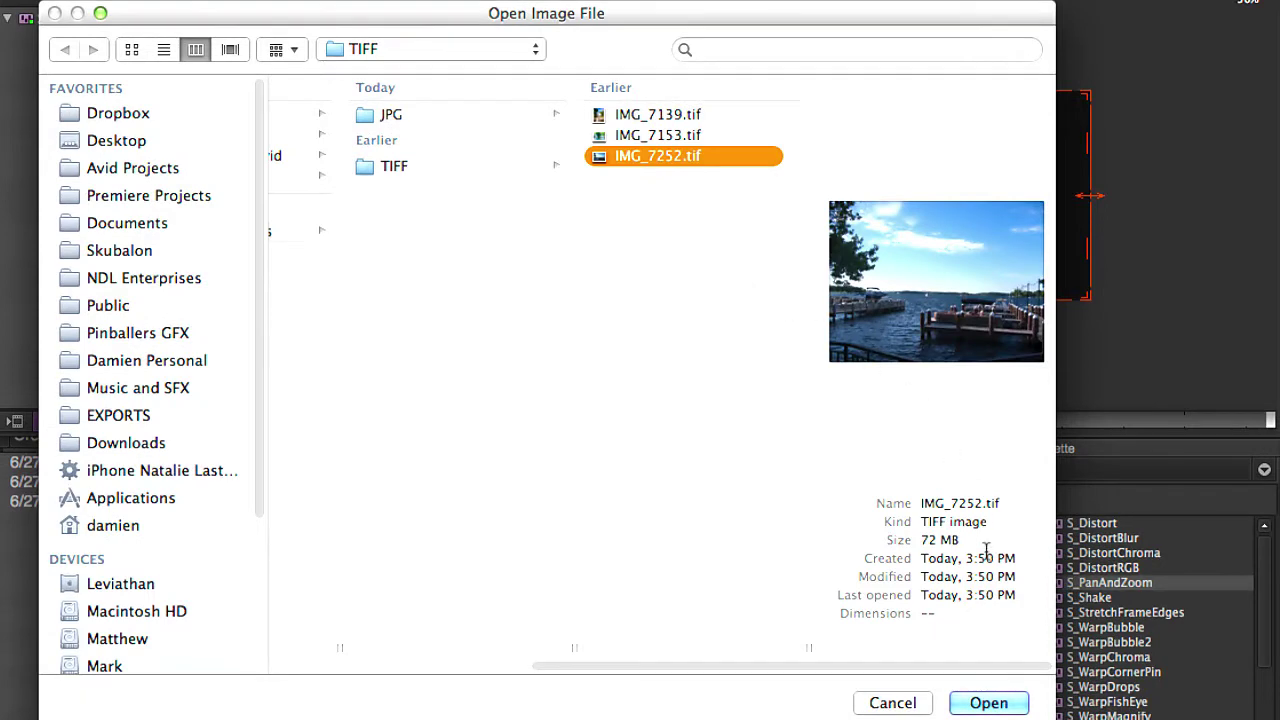
click(988, 703)
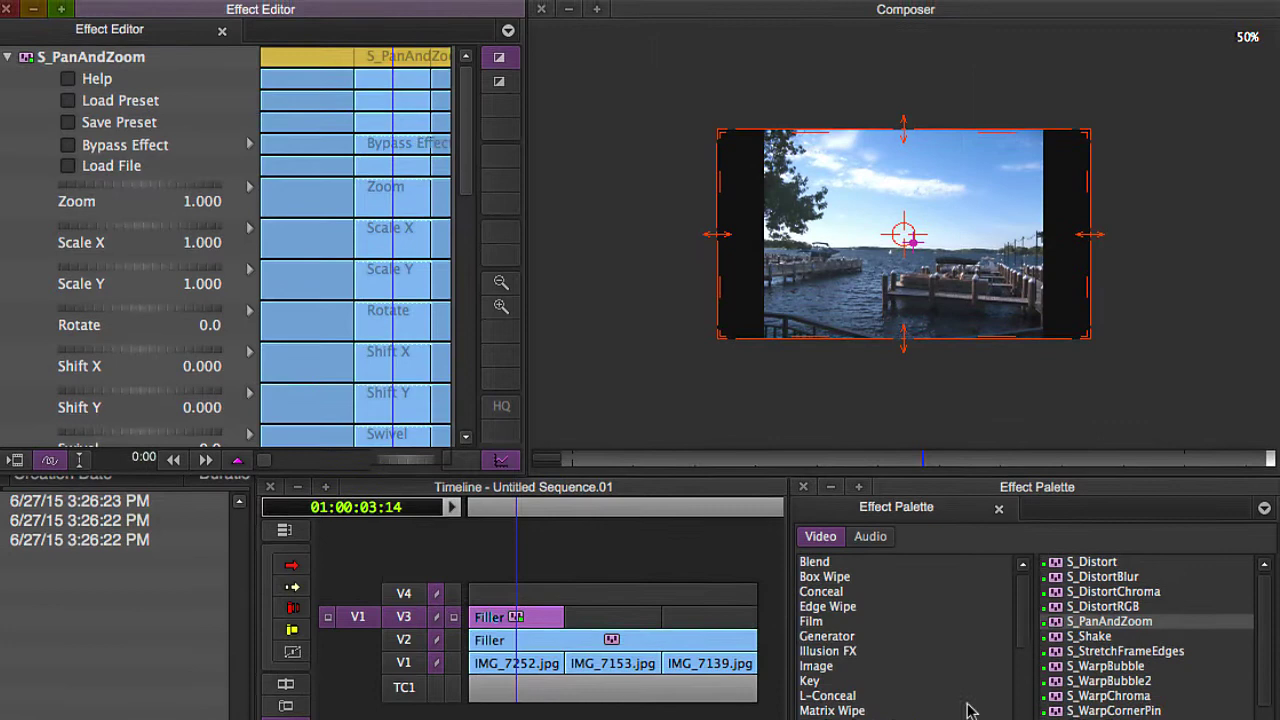
Step: Zoom the viewer in, park at 01:00:01:12, and resize the pan-and-zoom frame from its corner
click(868, 430)
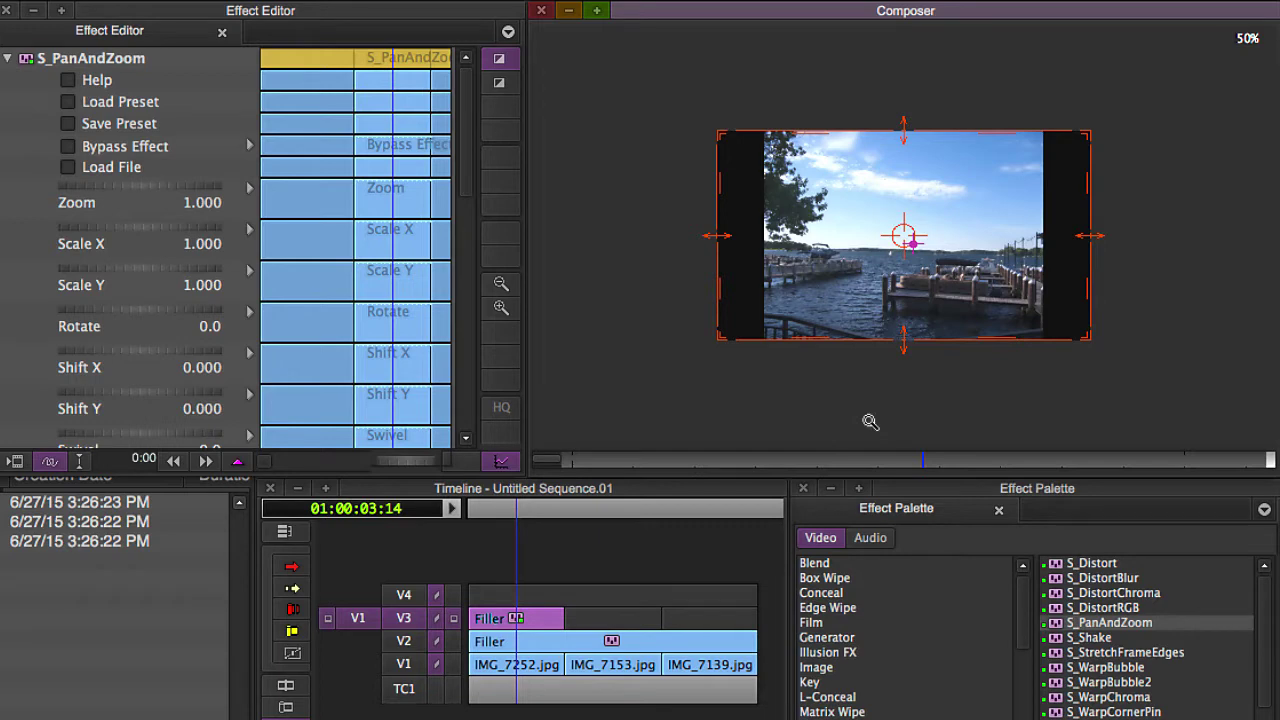
click(870, 422)
click(870, 422)
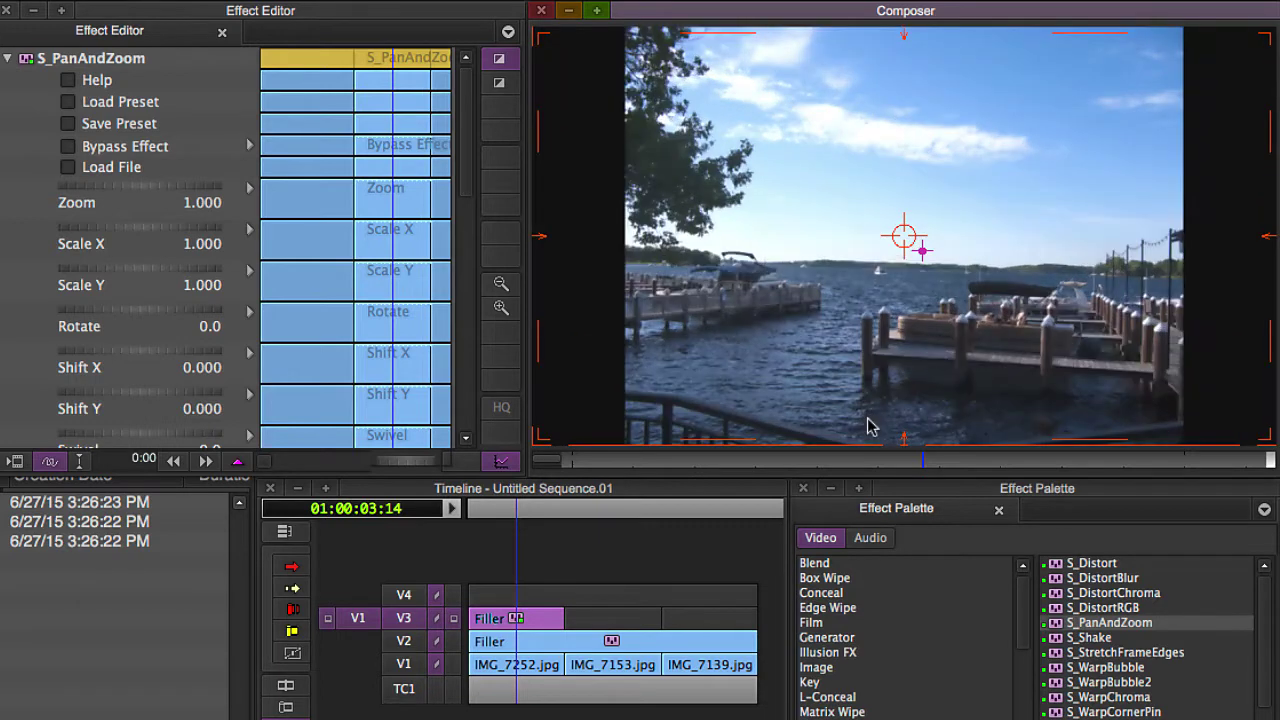
click(518, 622)
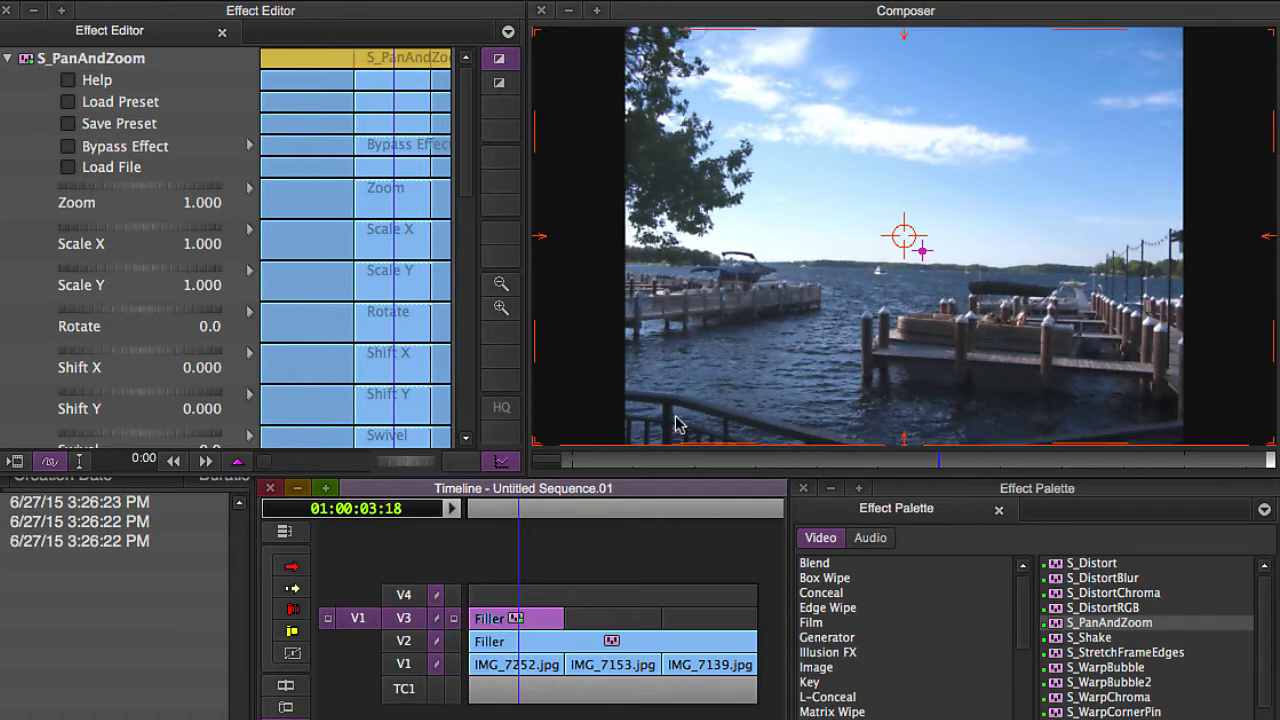
click(488, 622)
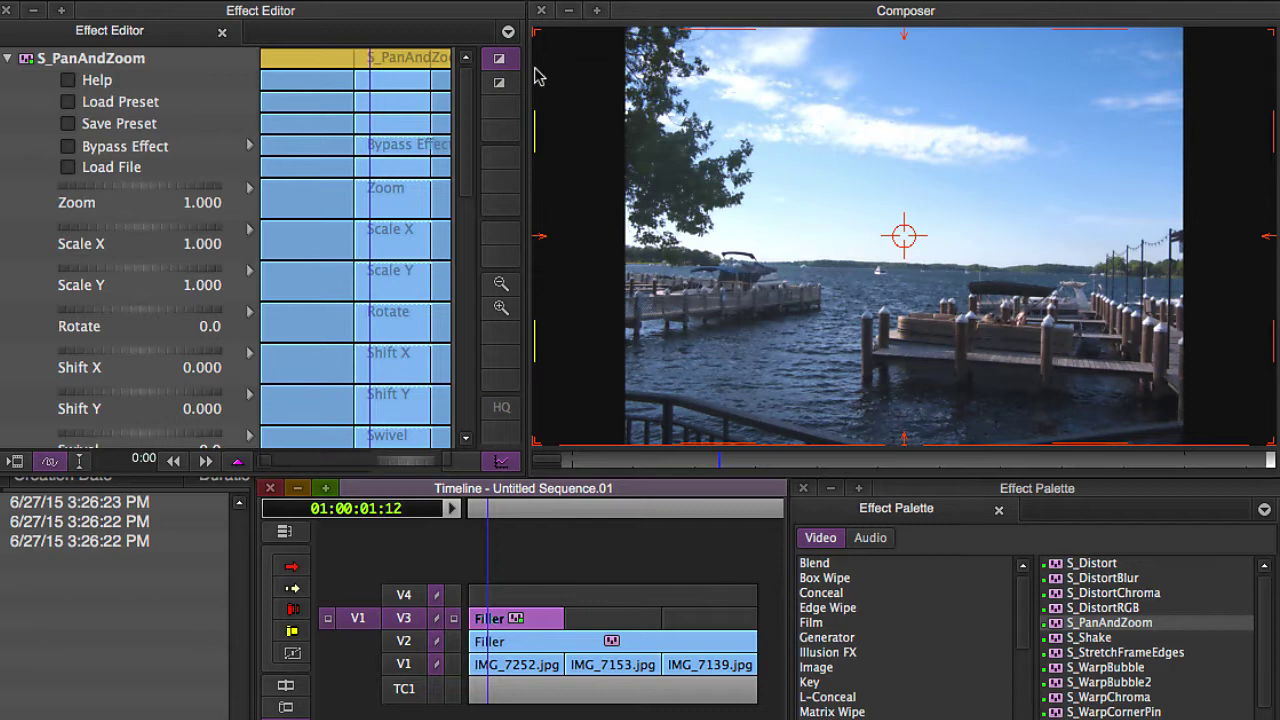
drag(537, 33, 889, 222)
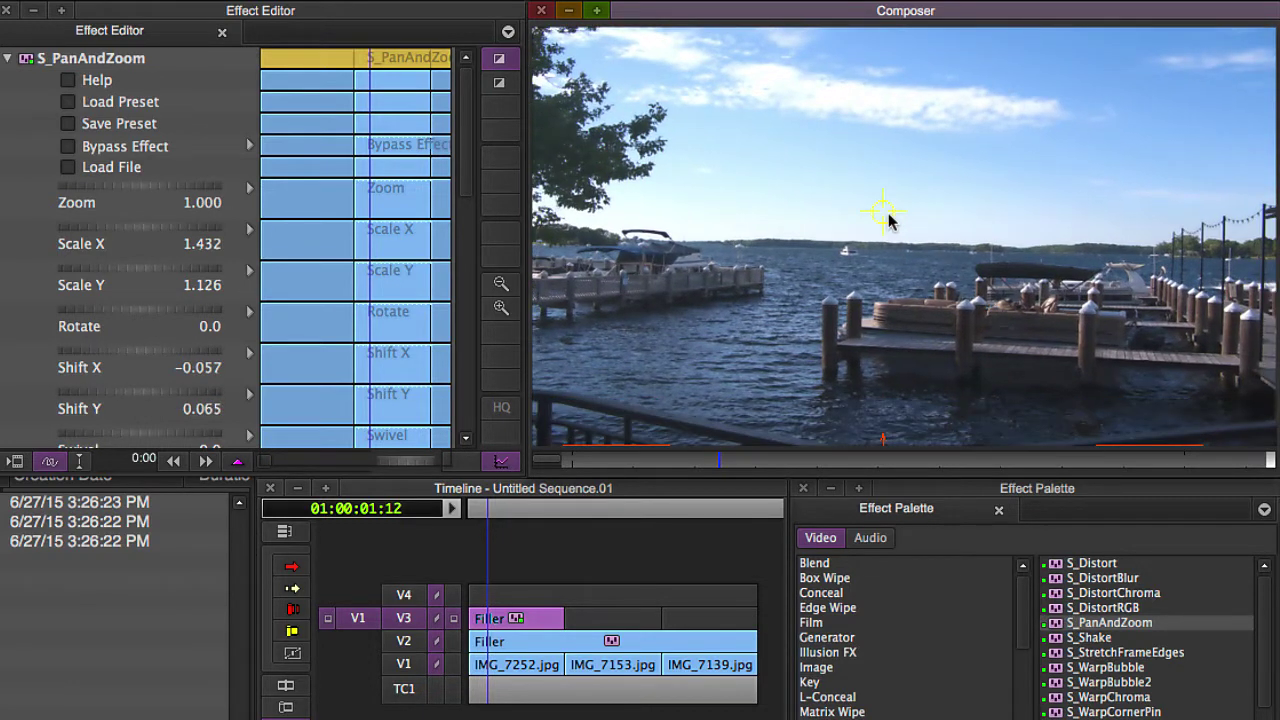
ctrl+alt+click(889, 216)
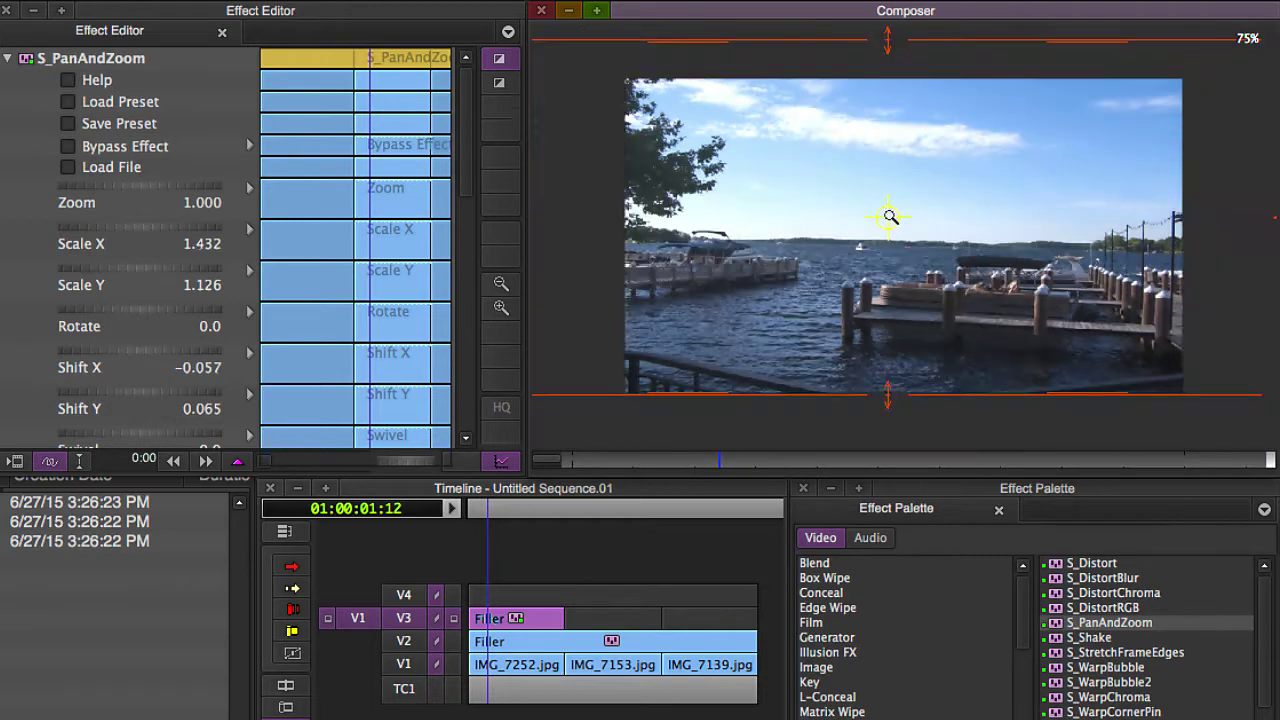
Step: Stretch and reposition the image to Scale X 1.806, Scale Y 1.905, Shift X -0.315, Shift Y 0.212
drag(872, 399, 891, 318)
drag(887, 44, 897, 6)
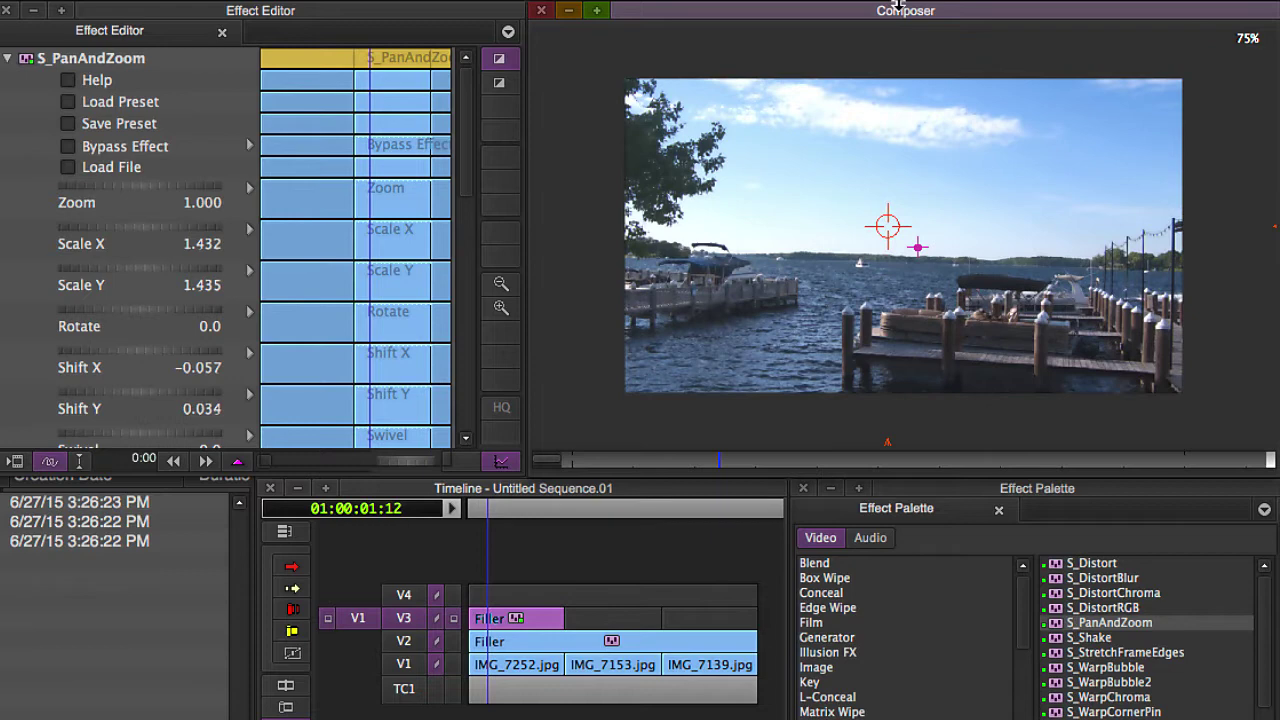
key(ctrl+l)
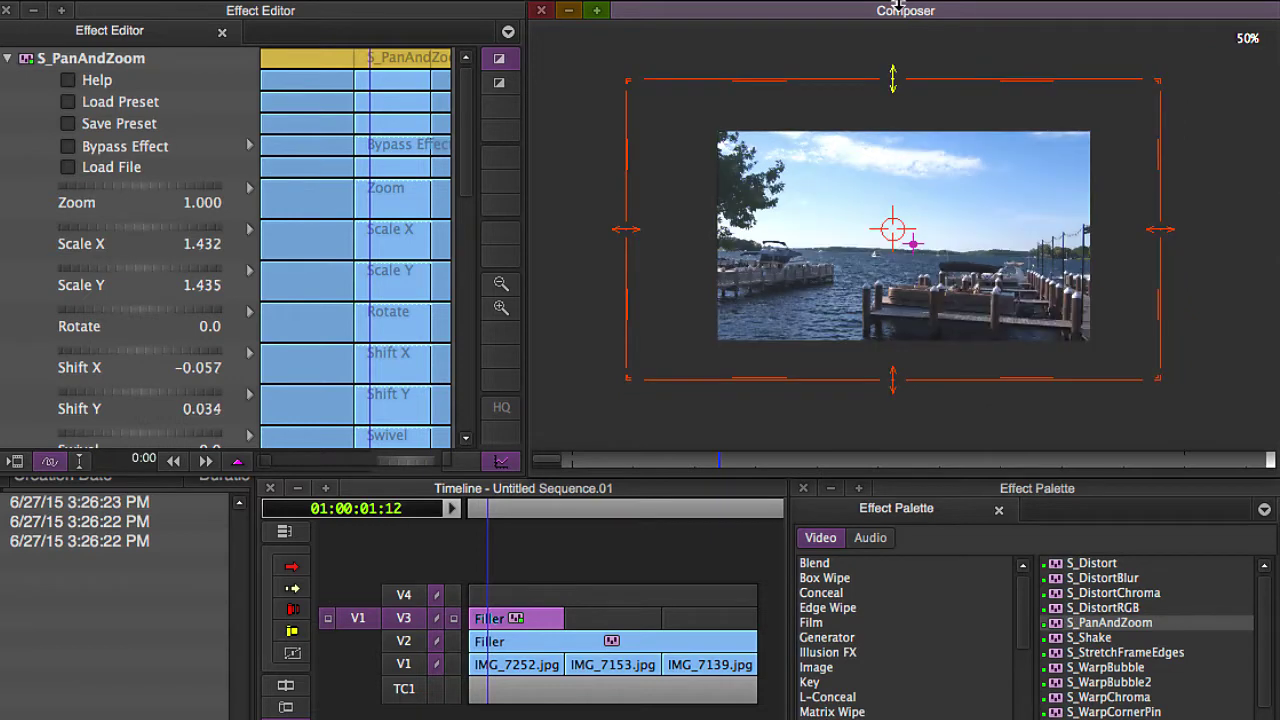
drag(1159, 380, 1065, 363)
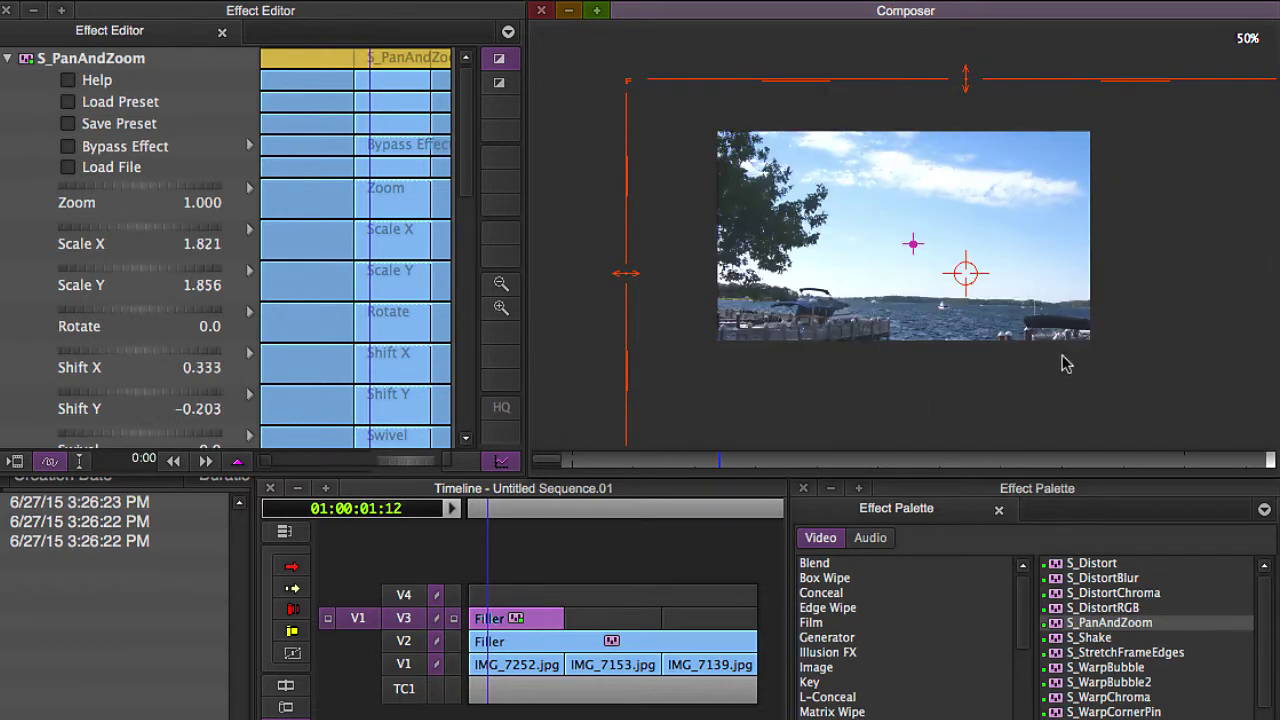
drag(965, 272, 849, 194)
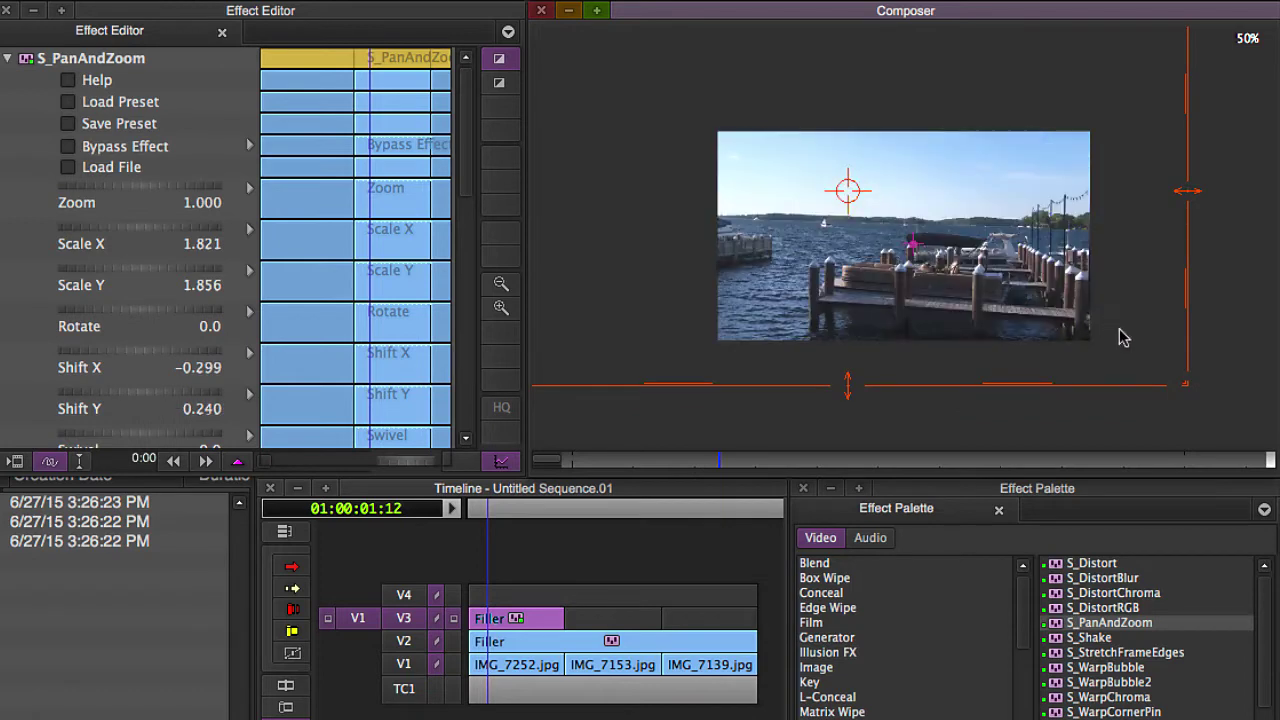
mouse_move(1185, 383)
mouse_down()
mouse_move(1226, 424)
mouse_move(1180, 394)
mouse_up()
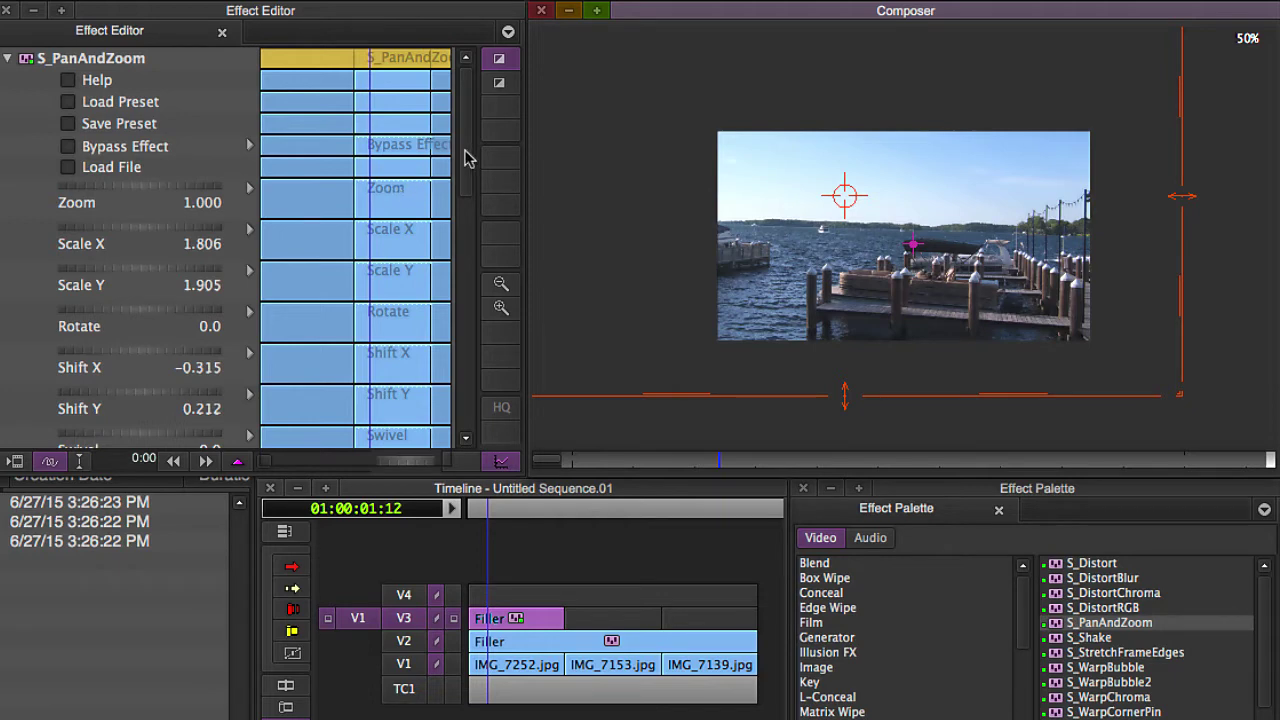
drag(469, 157, 462, 410)
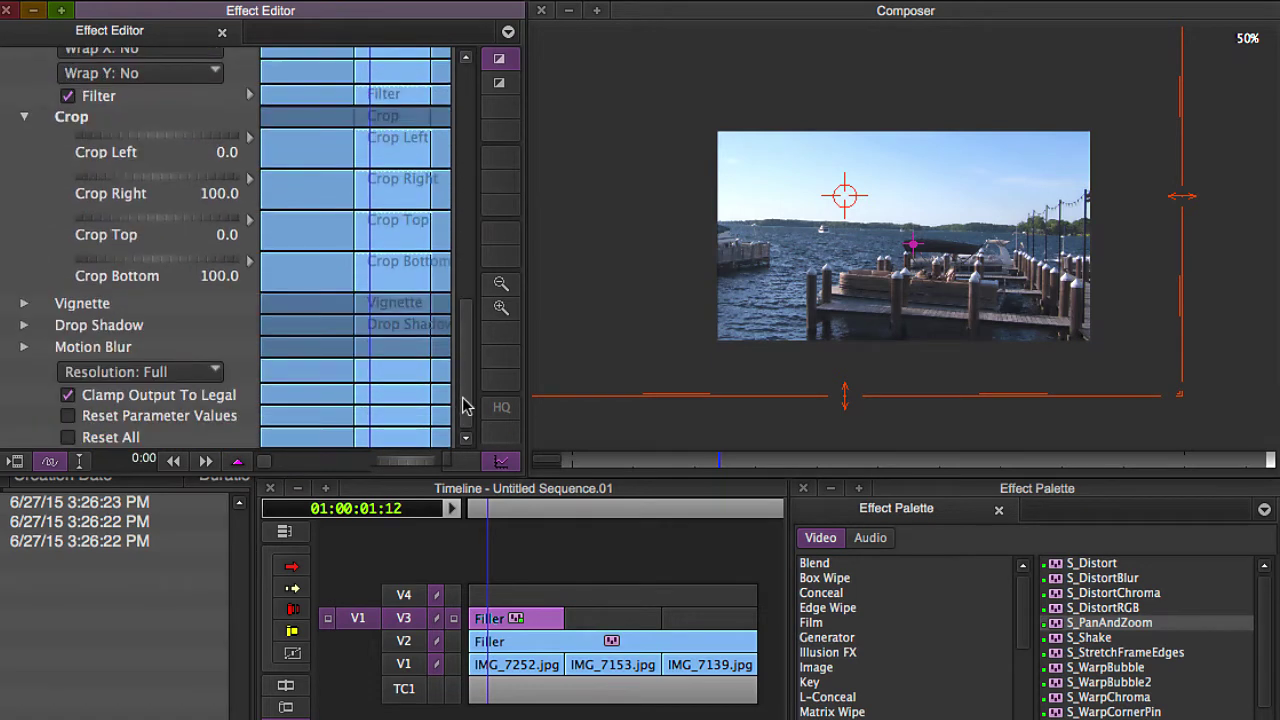
Step: Reset the pan-and-zoom parameters to defaults and enlarge the preview until the frame fills it
click(67, 416)
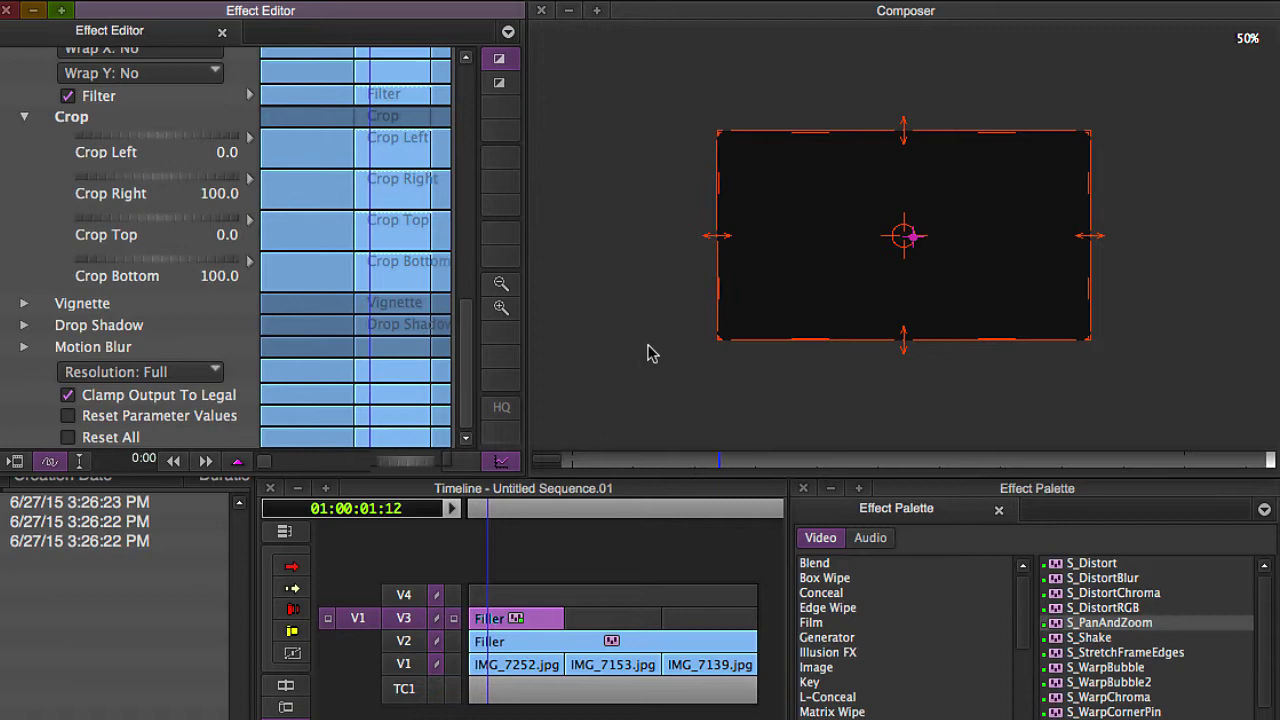
click(647, 392)
click(650, 388)
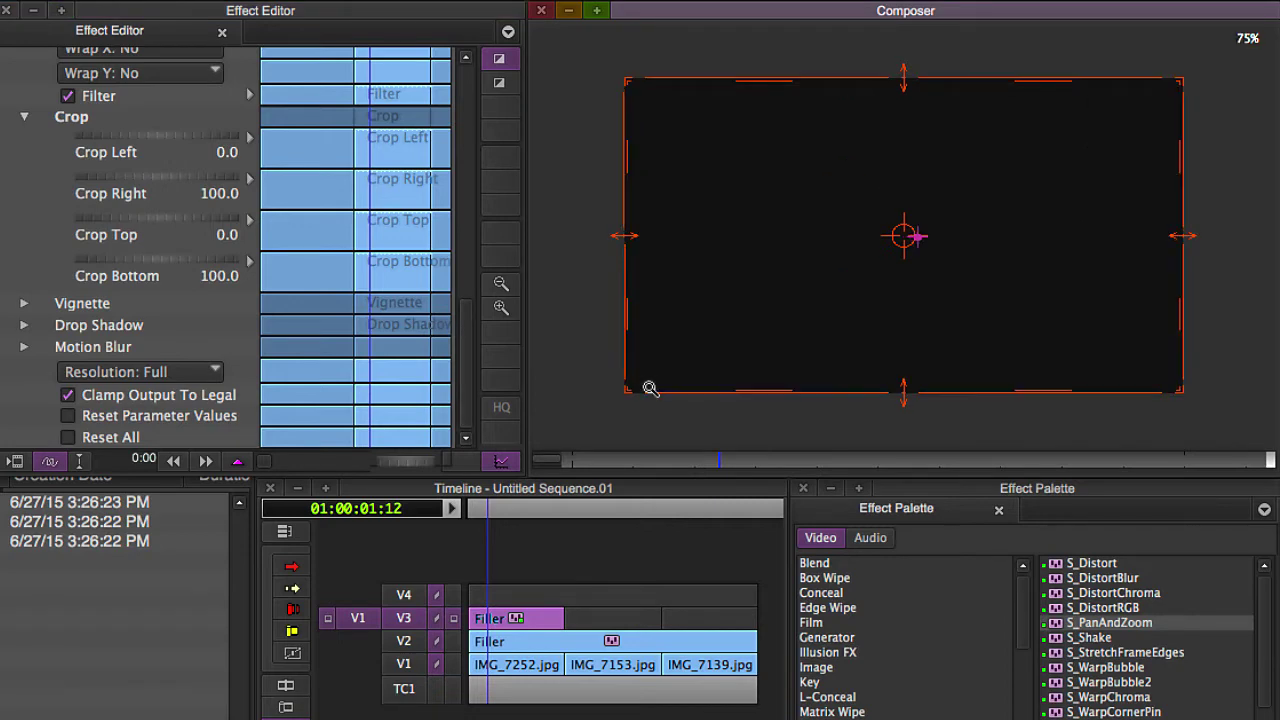
click(651, 386)
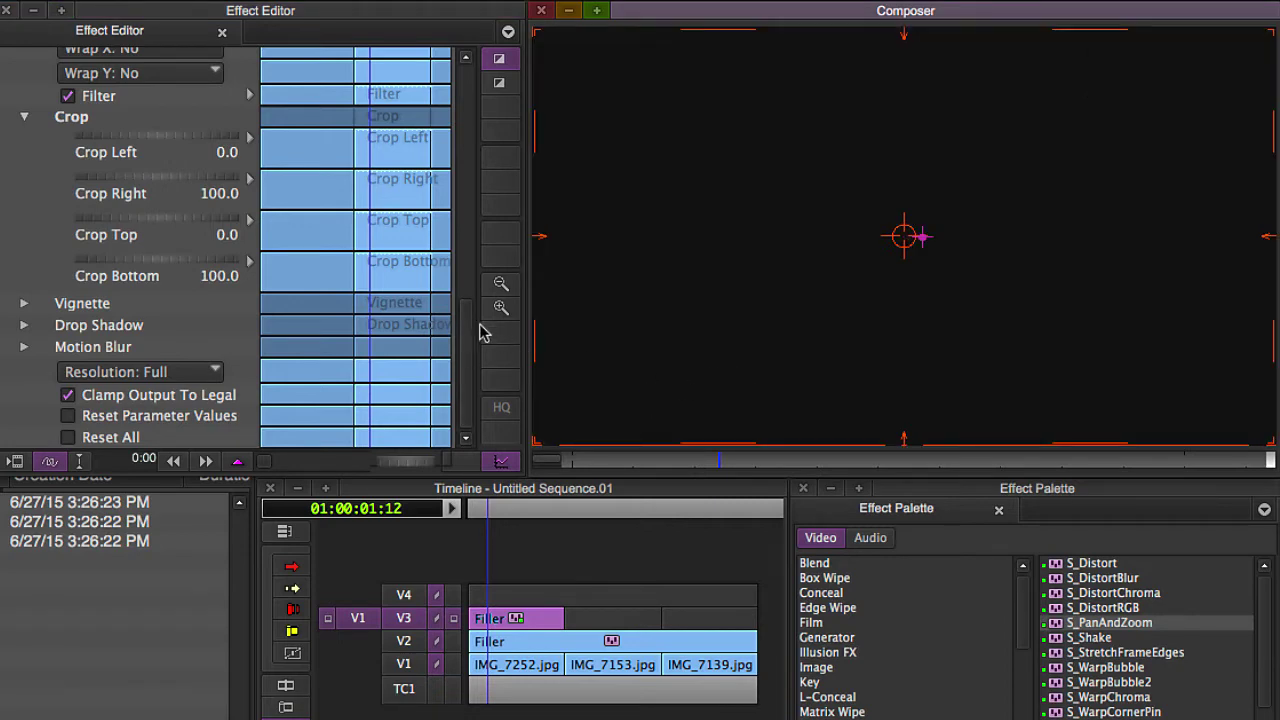
drag(467, 364, 457, 80)
Step: Reload IMG_7252.tif from the TIFF folder and return the position bar to the effect's start
click(67, 167)
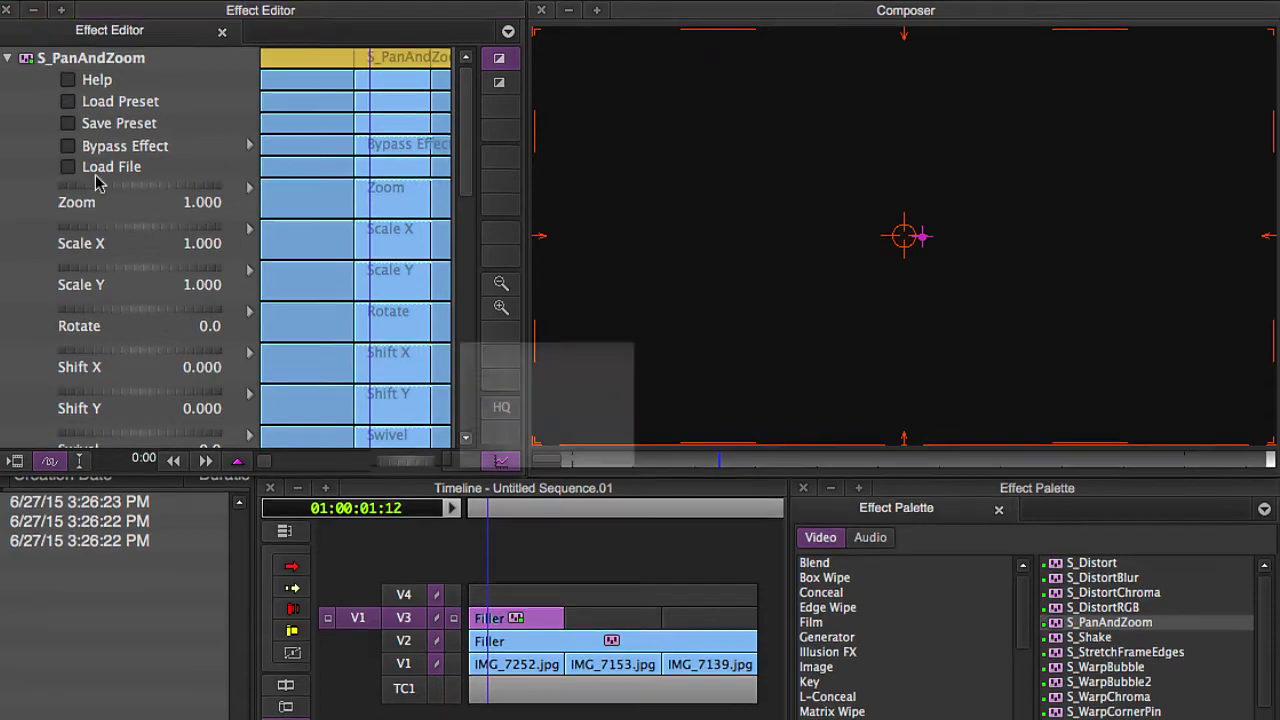
click(870, 155)
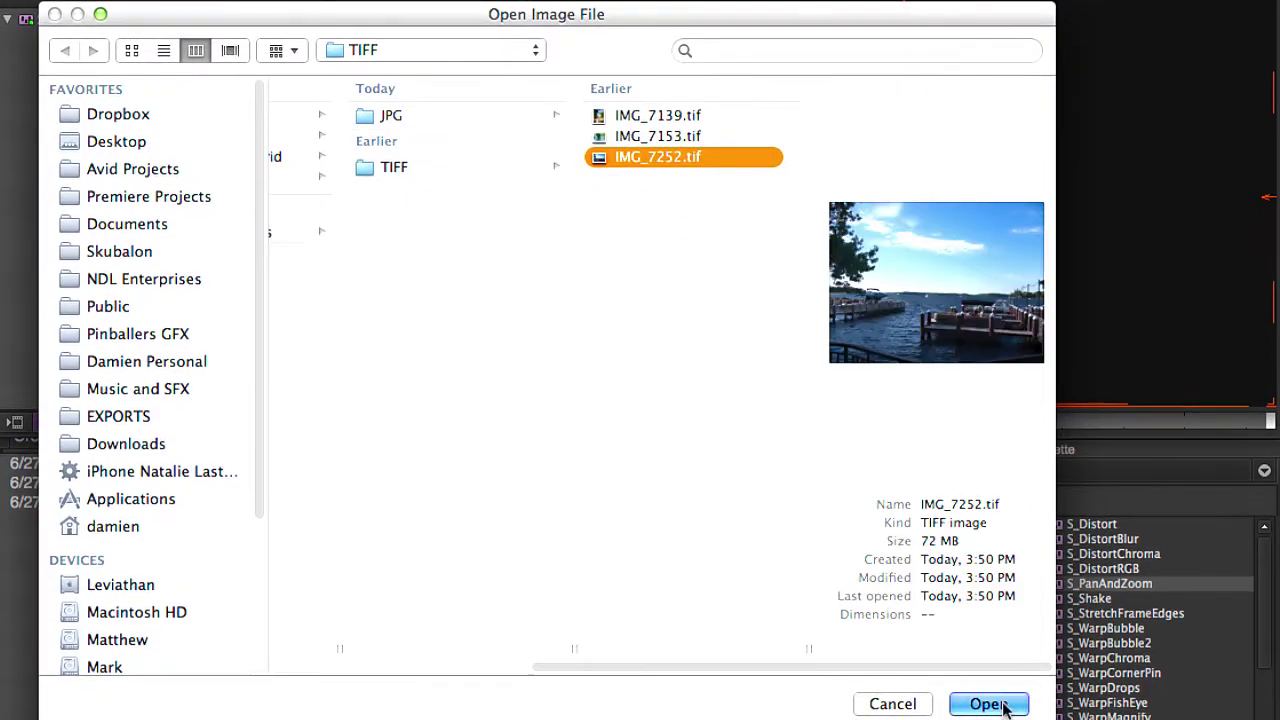
click(1003, 705)
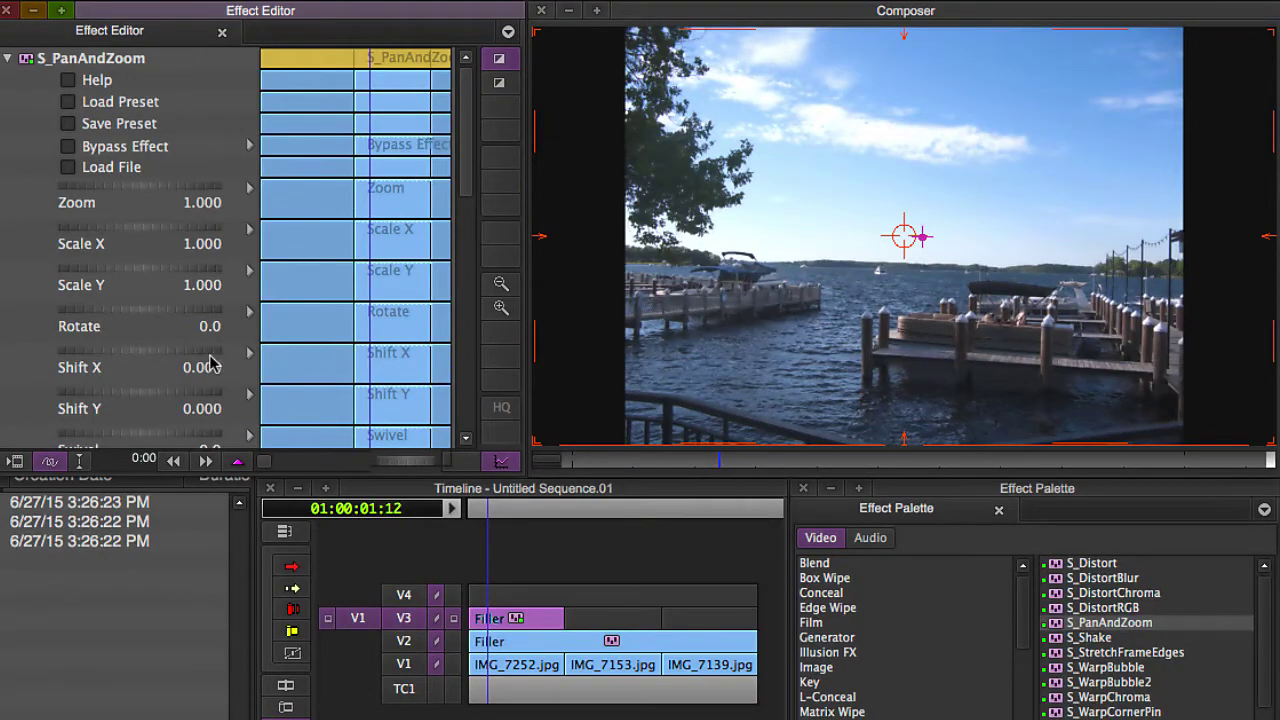
drag(1, 405, 5, 408)
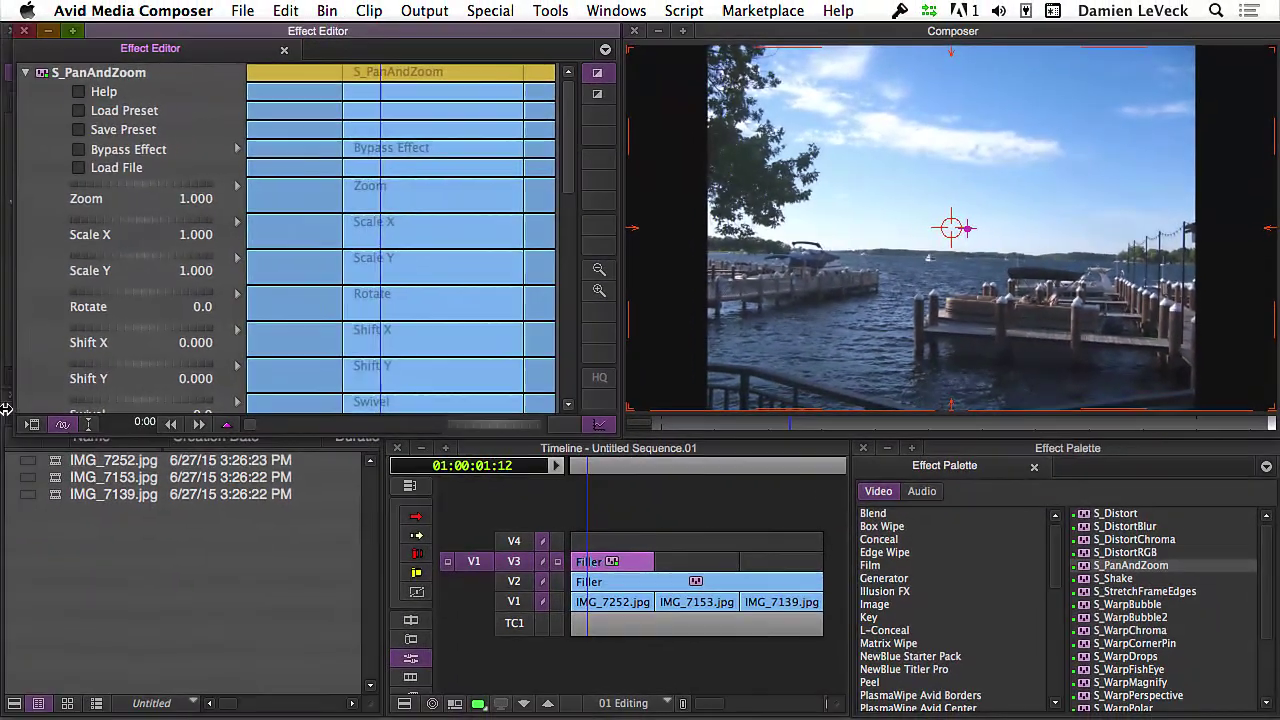
drag(357, 277, 308, 277)
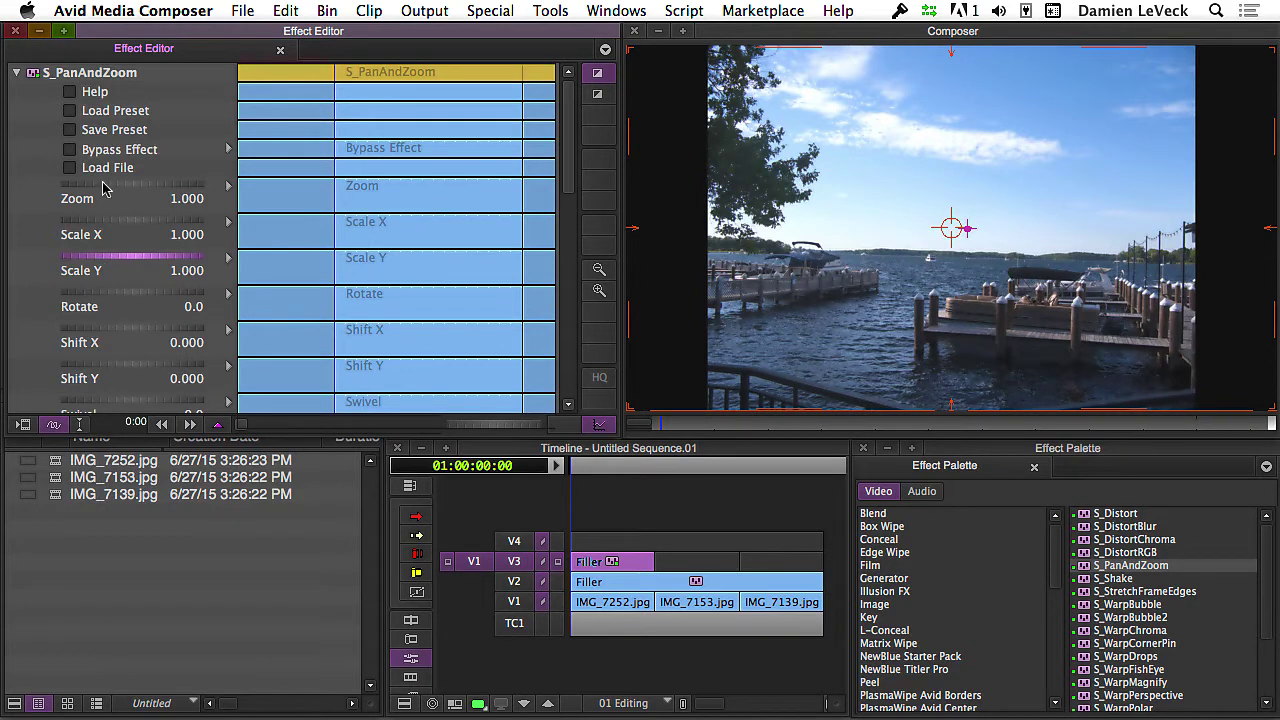
Step: Raise Zoom to 2.650 and shift the framing to X -0.694, Y 0.403 on the pontoon boat
drag(118, 192, 570, 200)
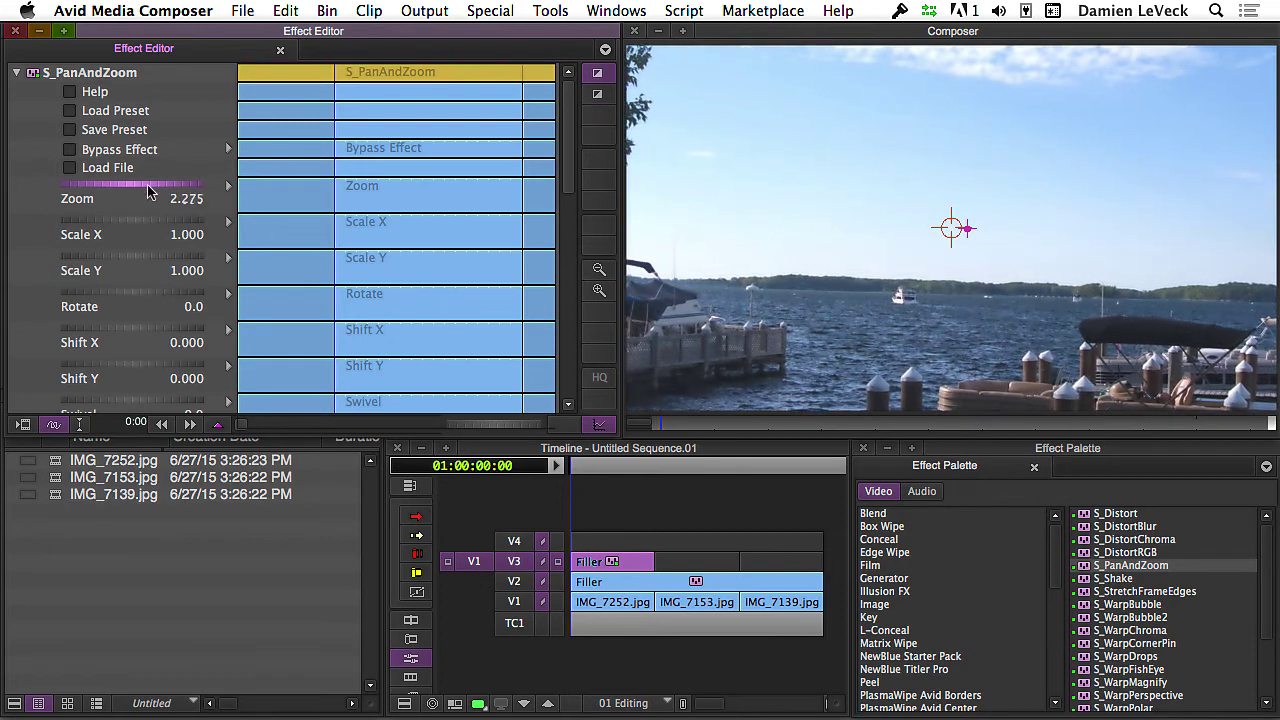
drag(148, 192, 272, 178)
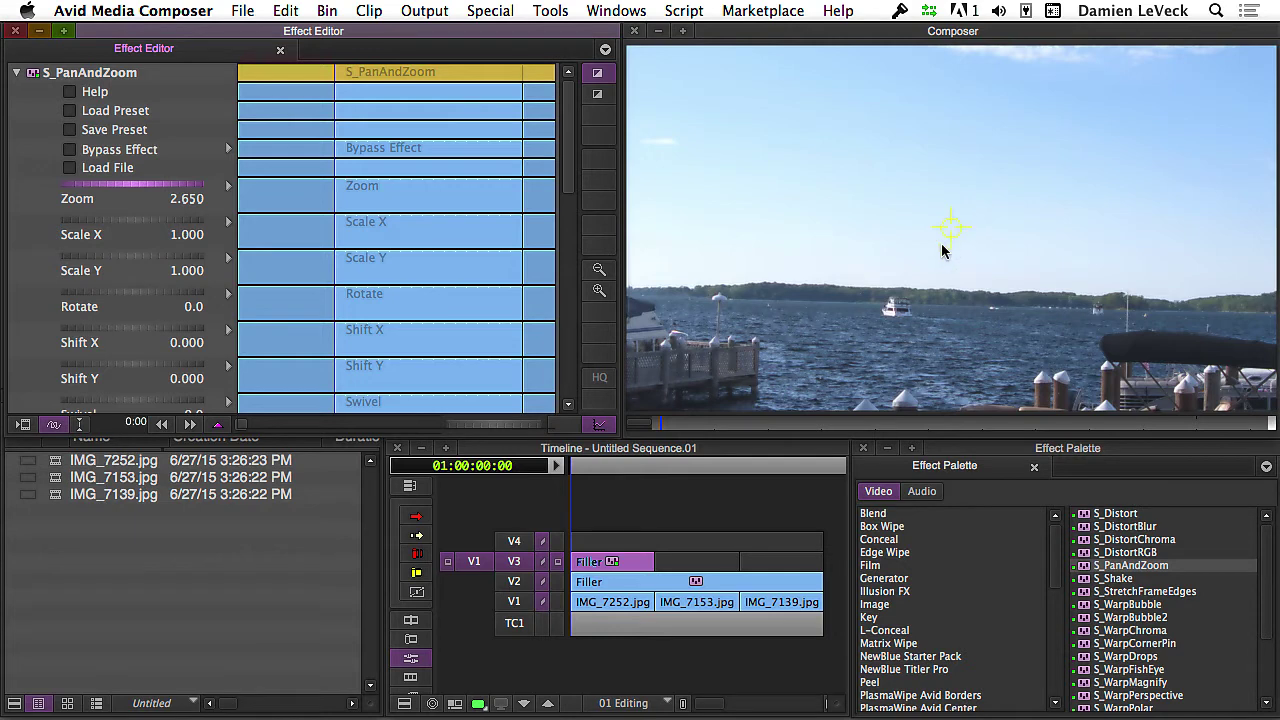
drag(955, 235, 728, 97)
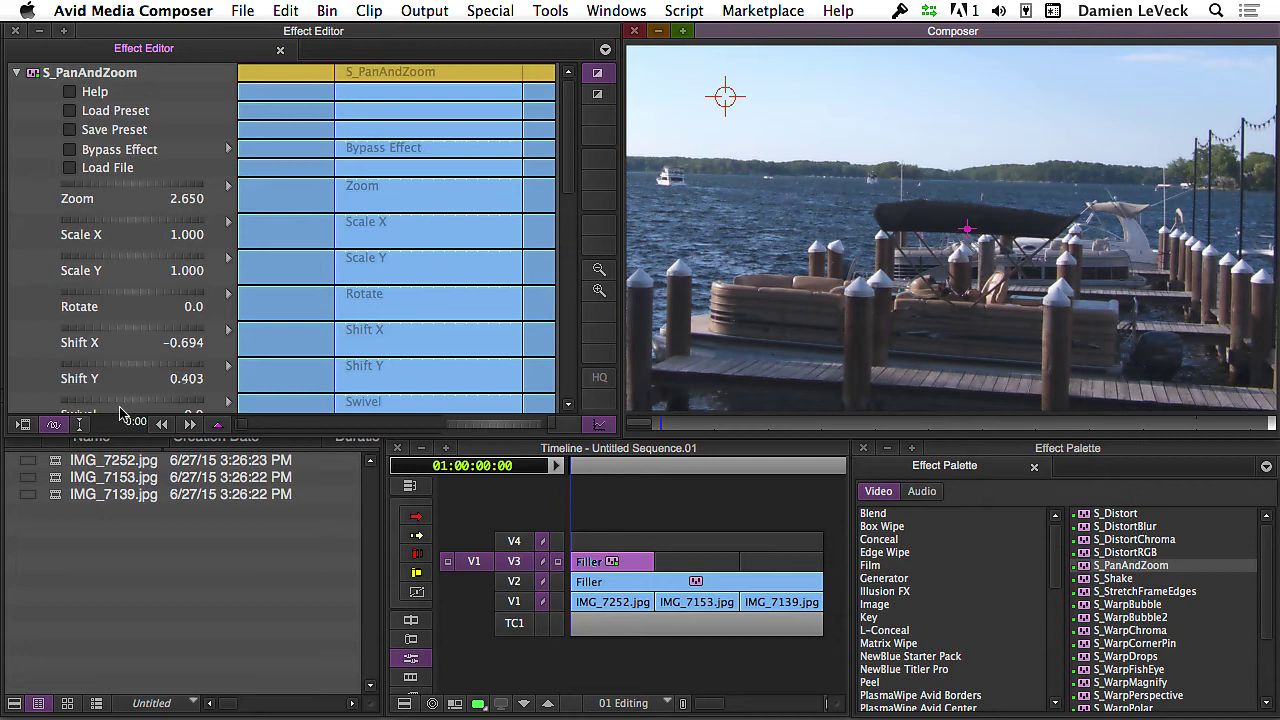
Step: Add a start keyframe to all parameters, then jump to the effect's end at 01:00:07:02
alt+click(220, 428)
click(257, 406)
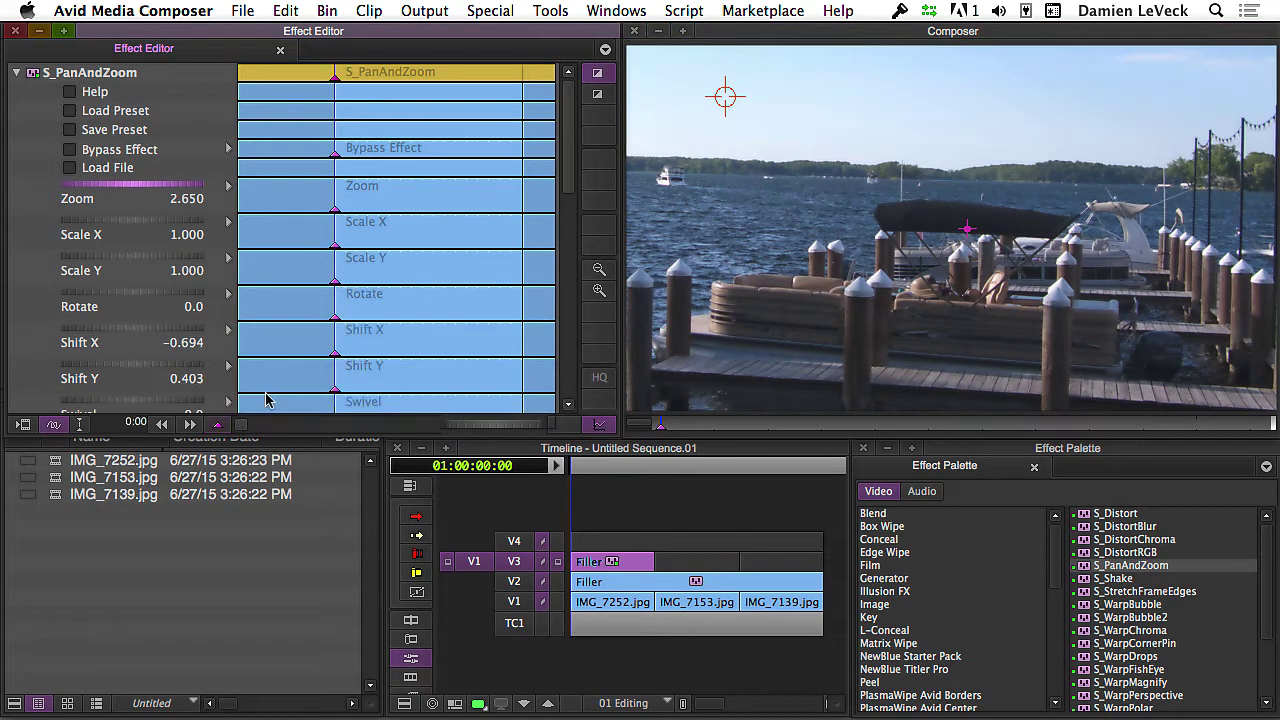
click(521, 333)
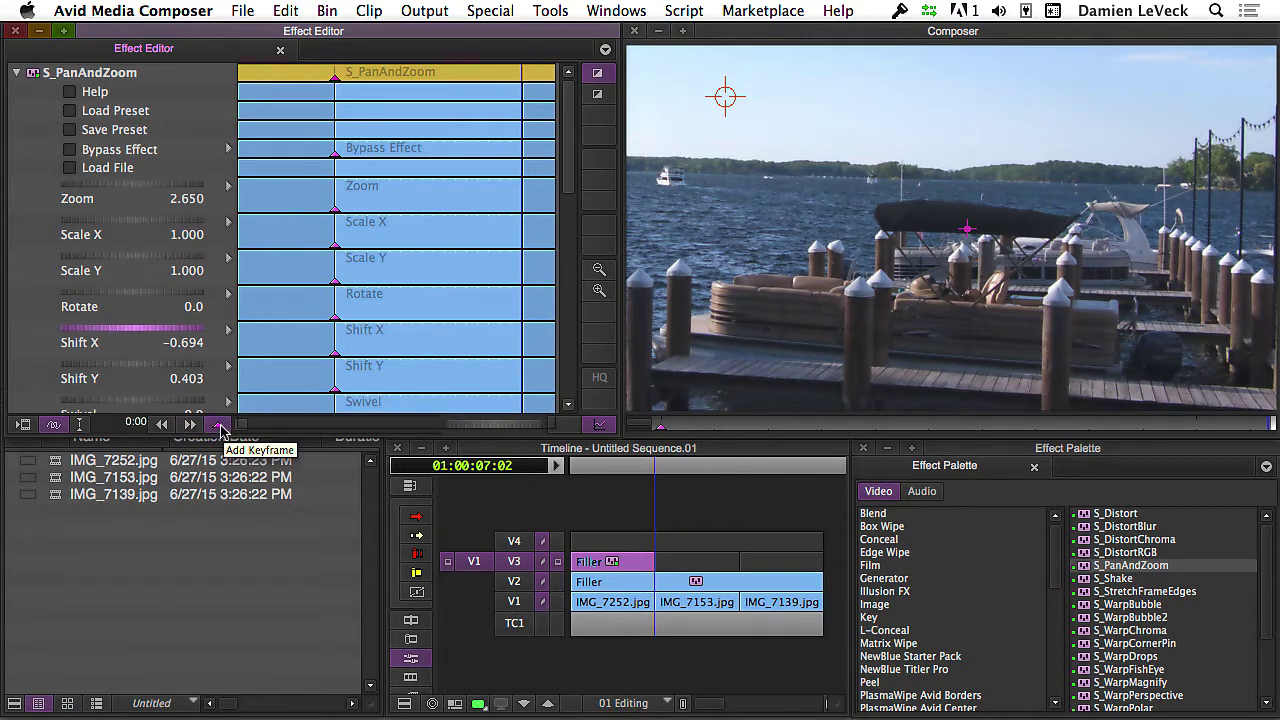
Step: Key all parameters at the end and shrink the photo to Zoom 0.700, centred in frame
alt+click(220, 428)
click(257, 404)
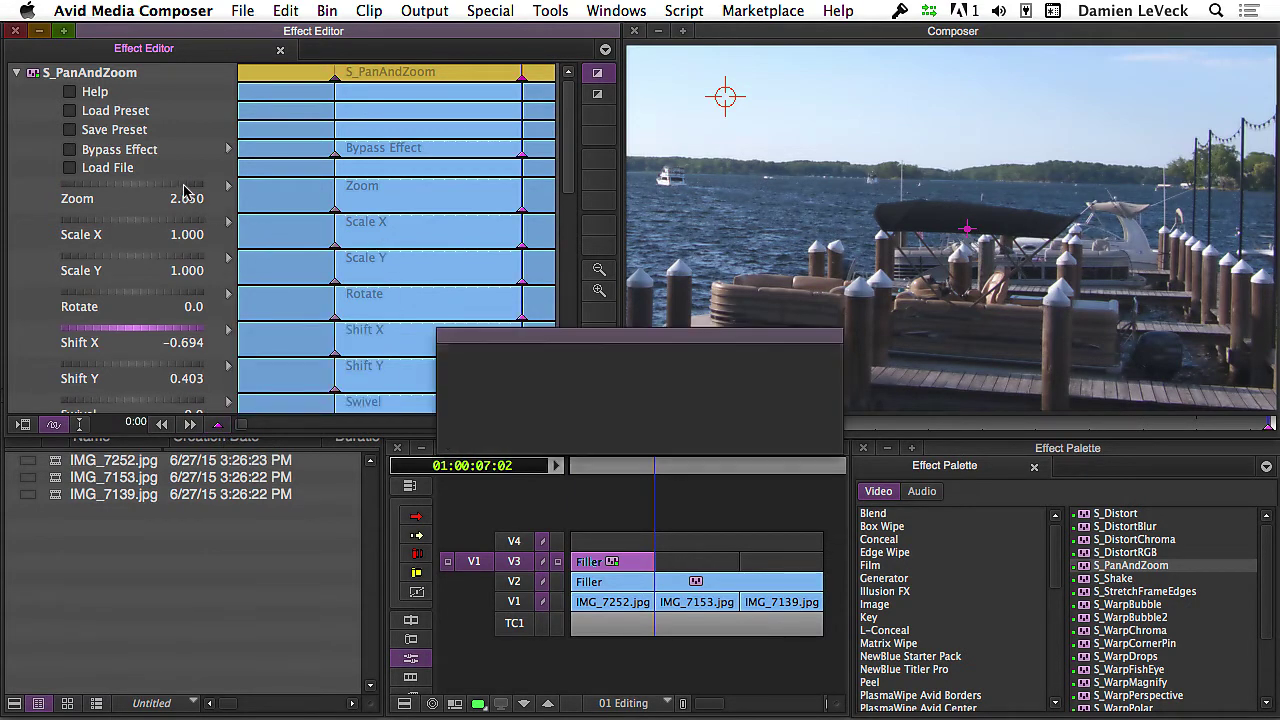
drag(188, 190, 8, 195)
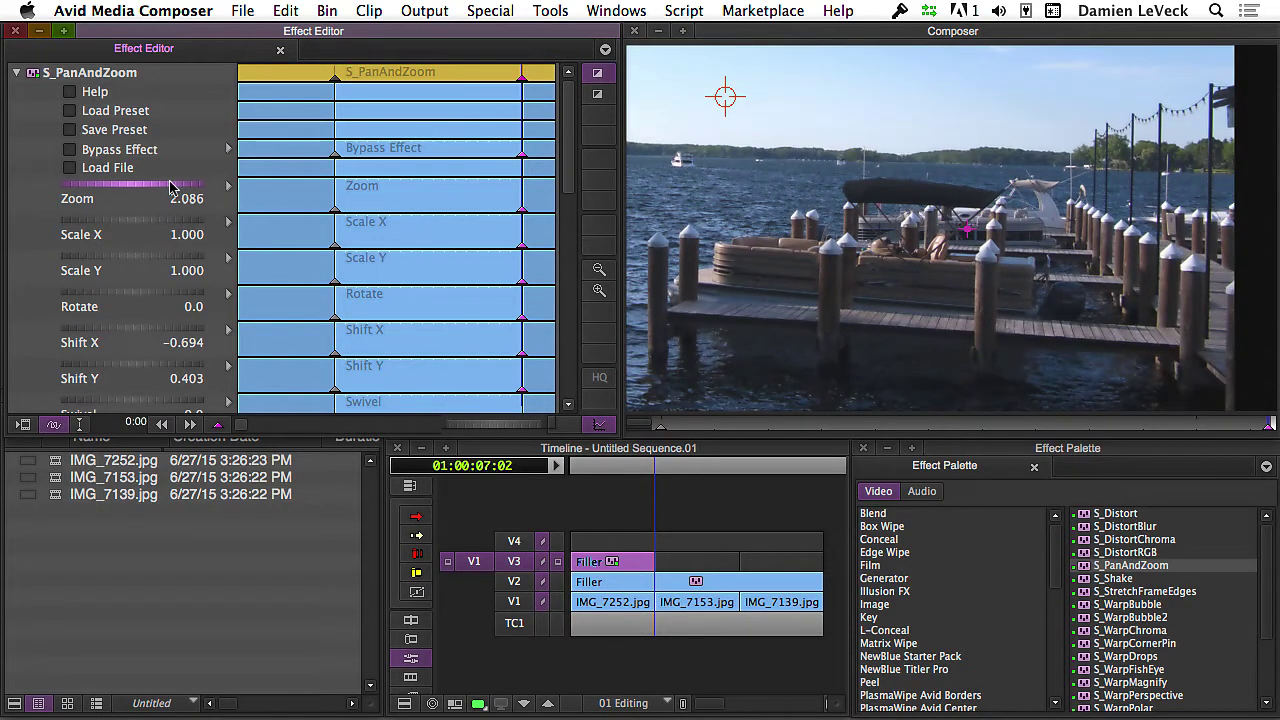
drag(170, 187, 2, 192)
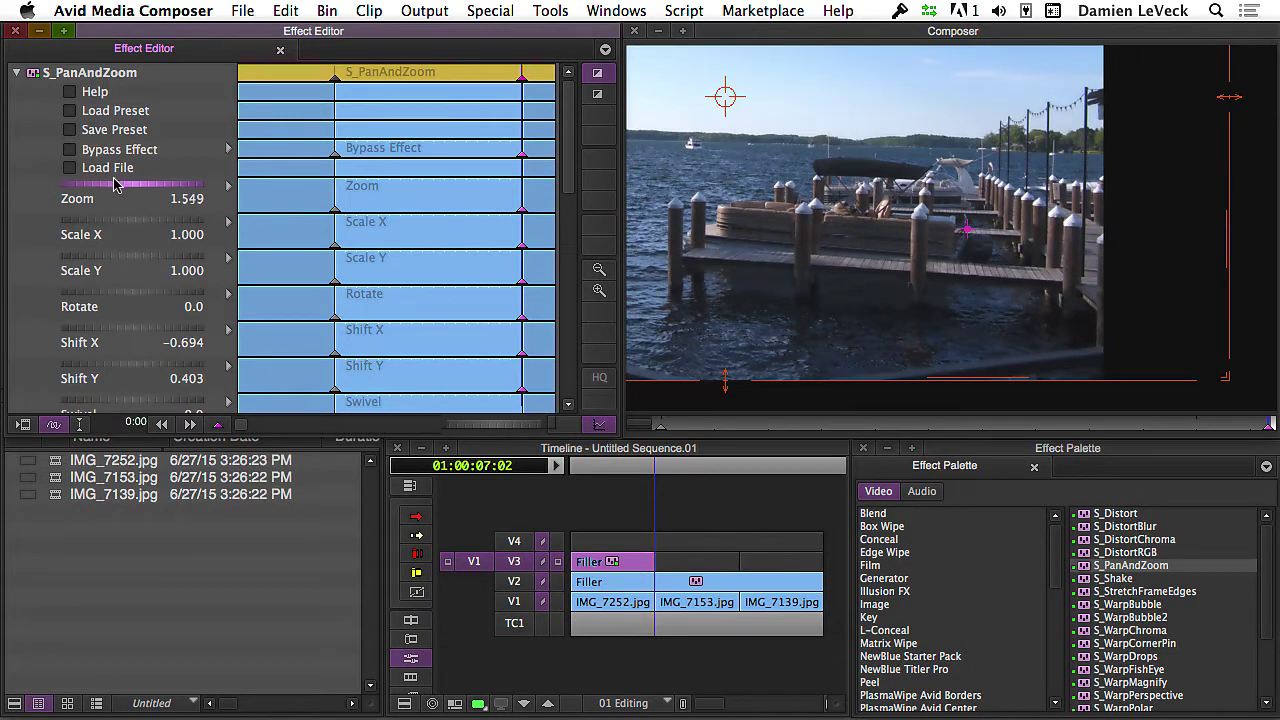
drag(115, 184, 105, 186)
drag(723, 101, 935, 148)
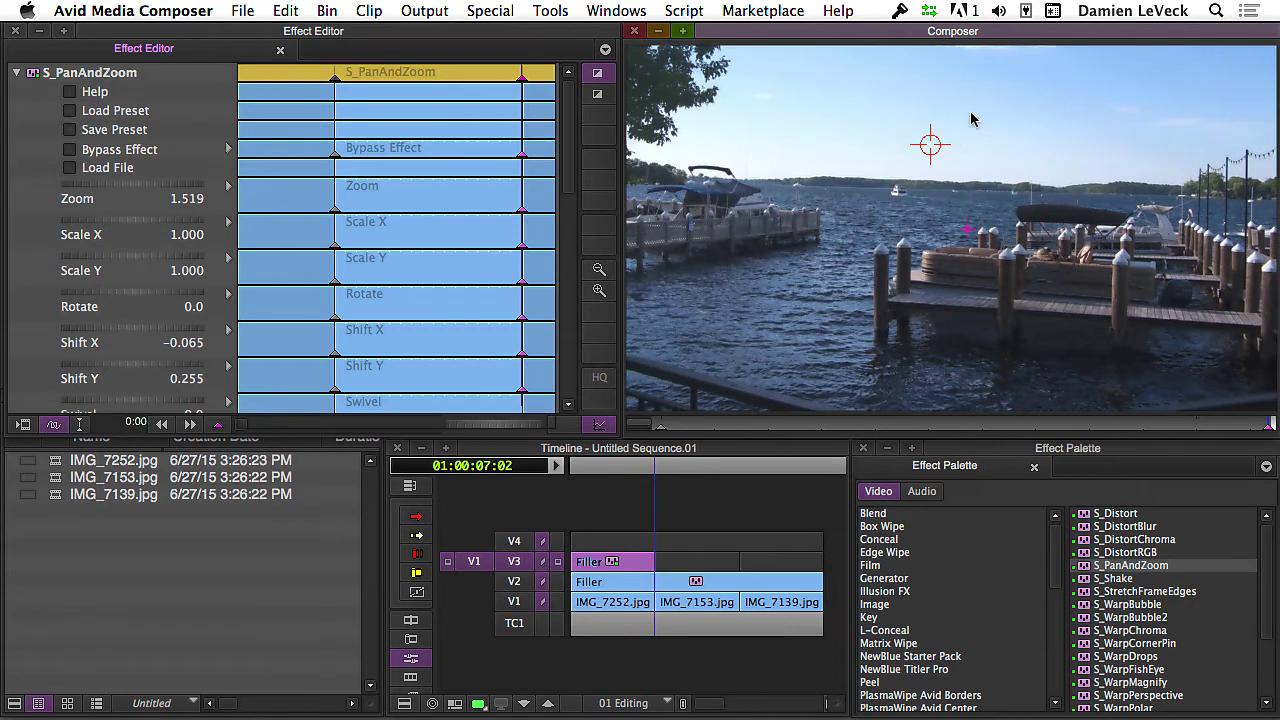
click(187, 186)
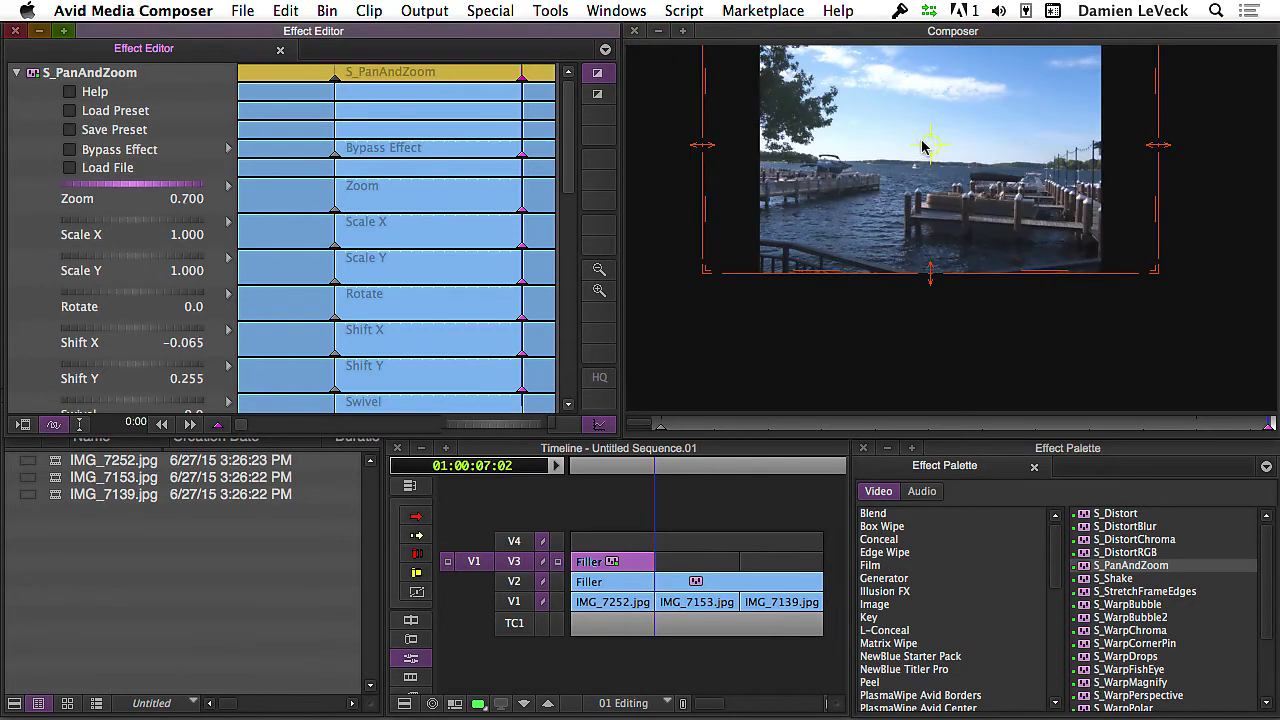
drag(930, 145, 944, 233)
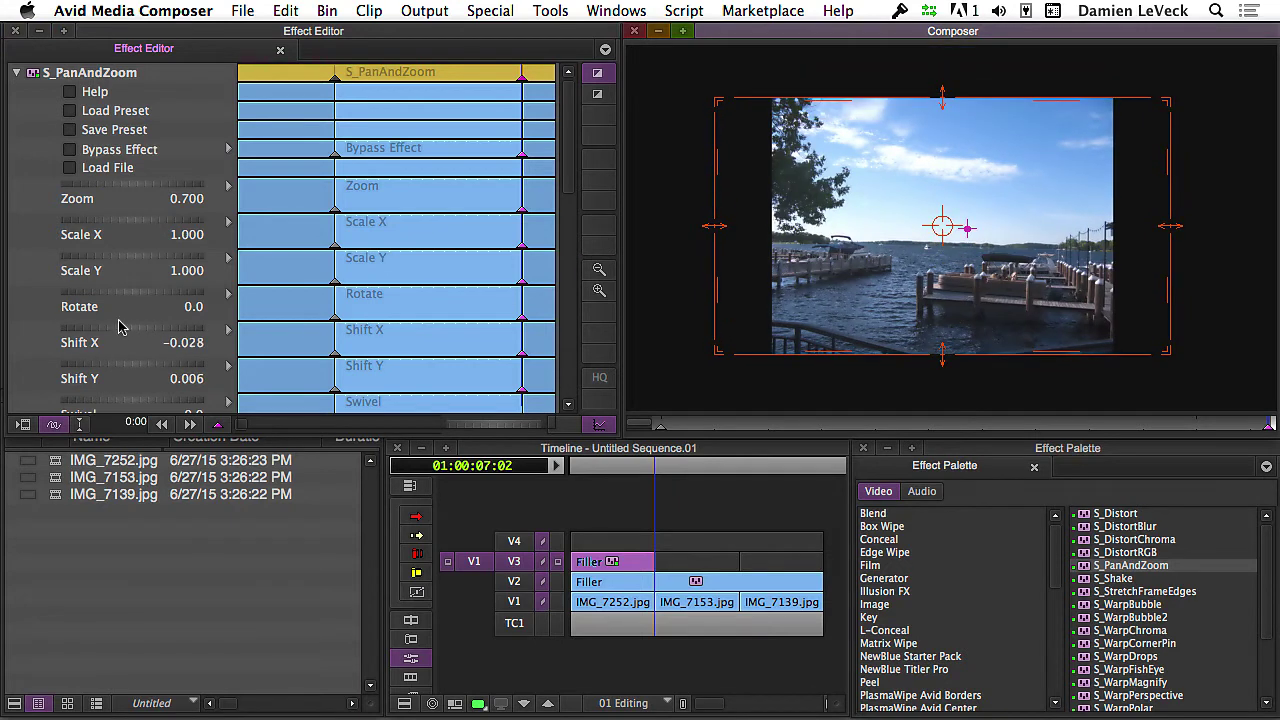
Step: Rotate the photo to 15.3, swivel it to 14.4 and tilt it to 18.3
drag(107, 297, 148, 278)
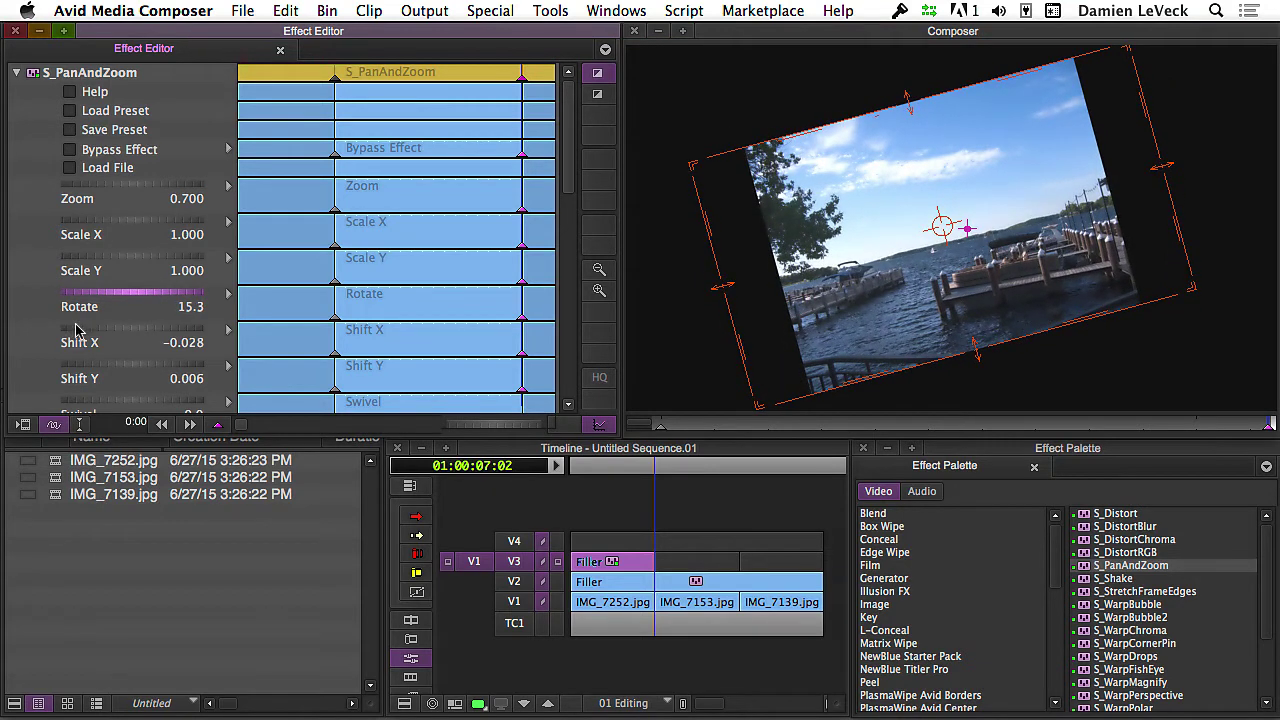
scroll(135, 218, down, 5)
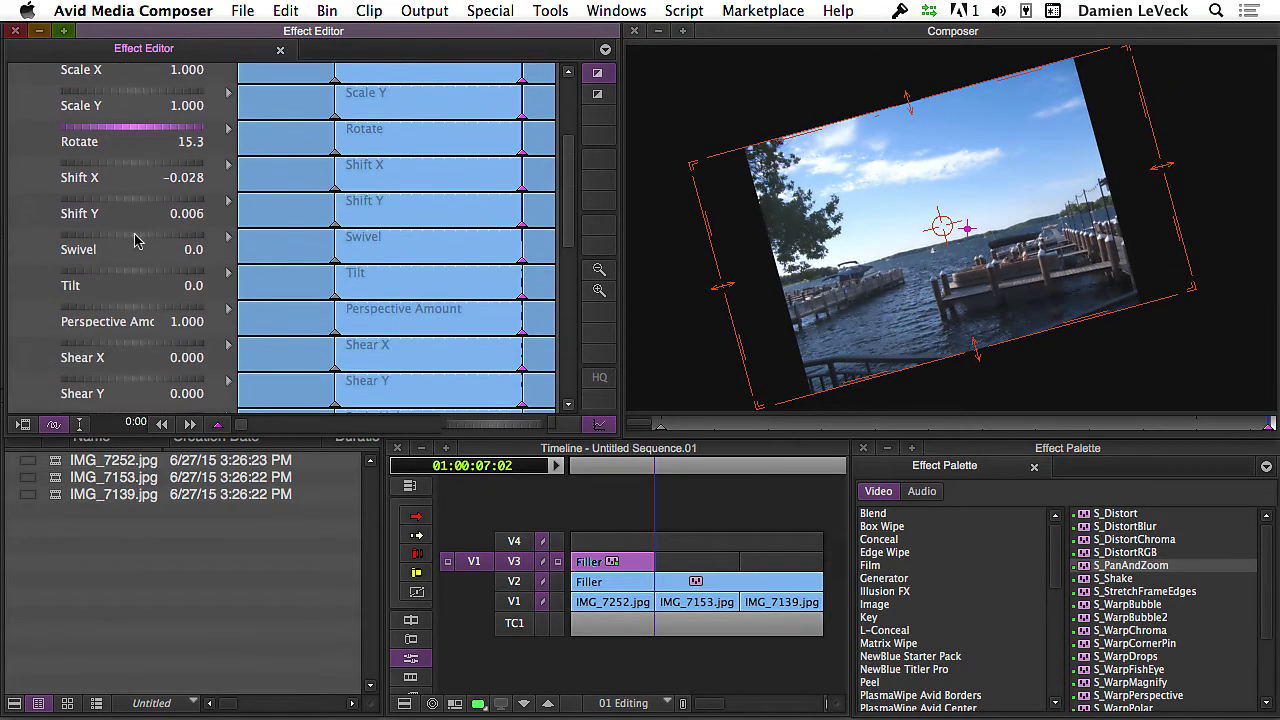
drag(135, 240, 182, 213)
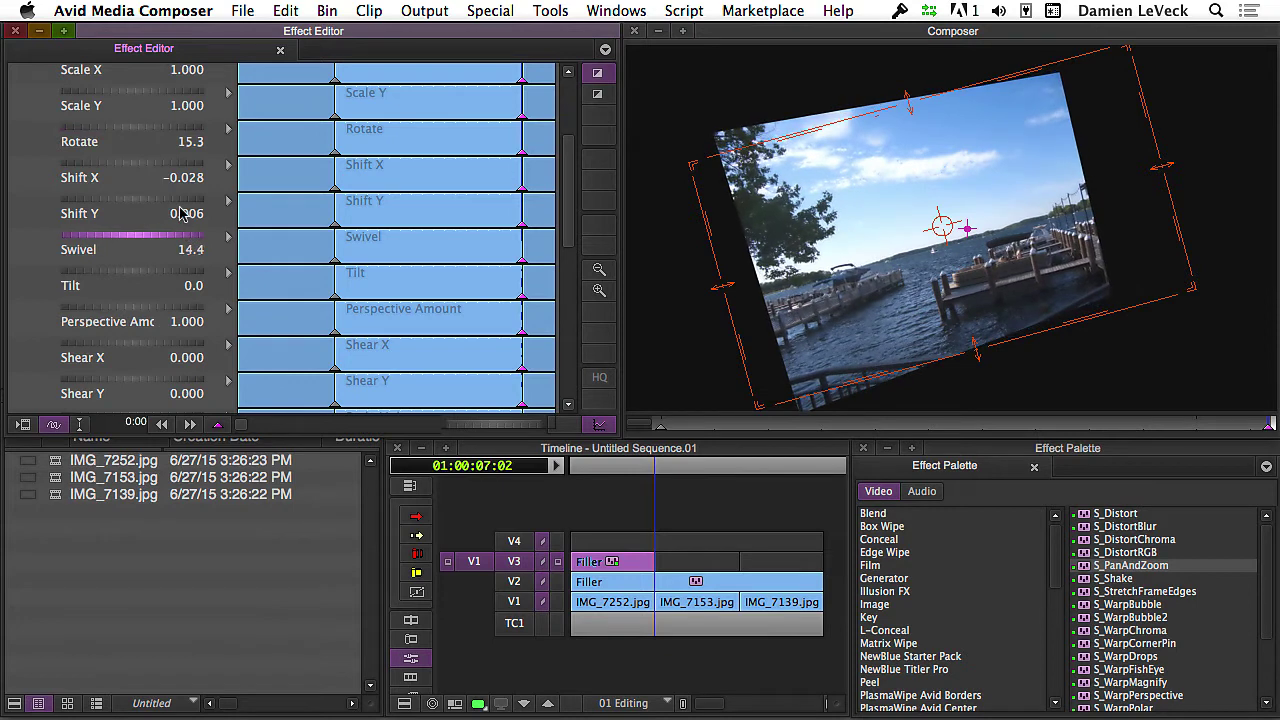
drag(115, 274, 175, 272)
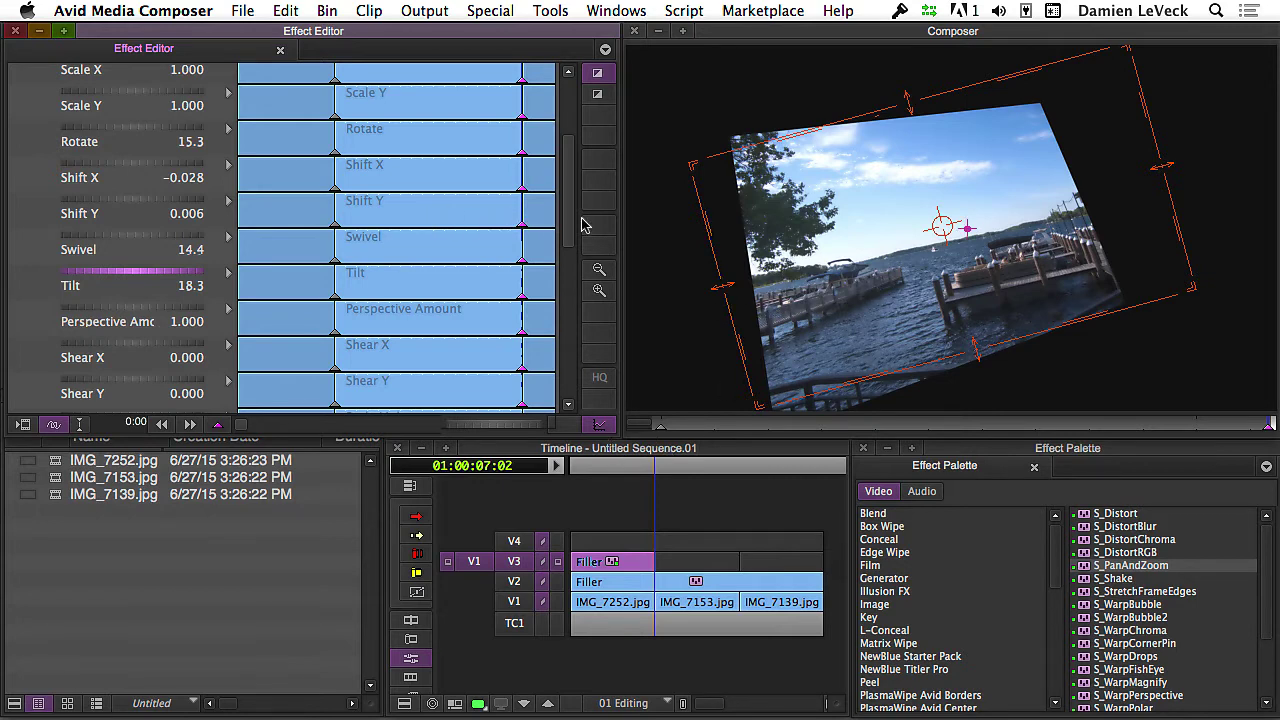
drag(566, 232, 573, 326)
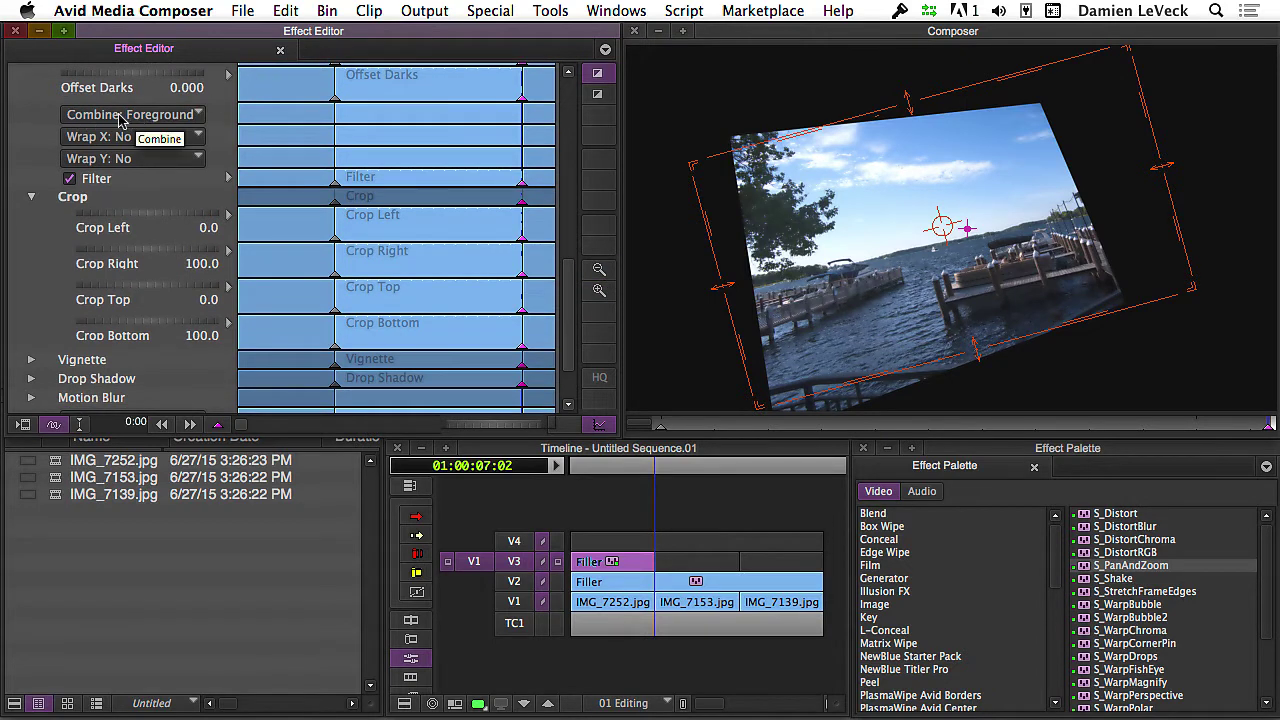
Step: Set the compositing mode to lay the photo over the background and play back the animation
click(80, 118)
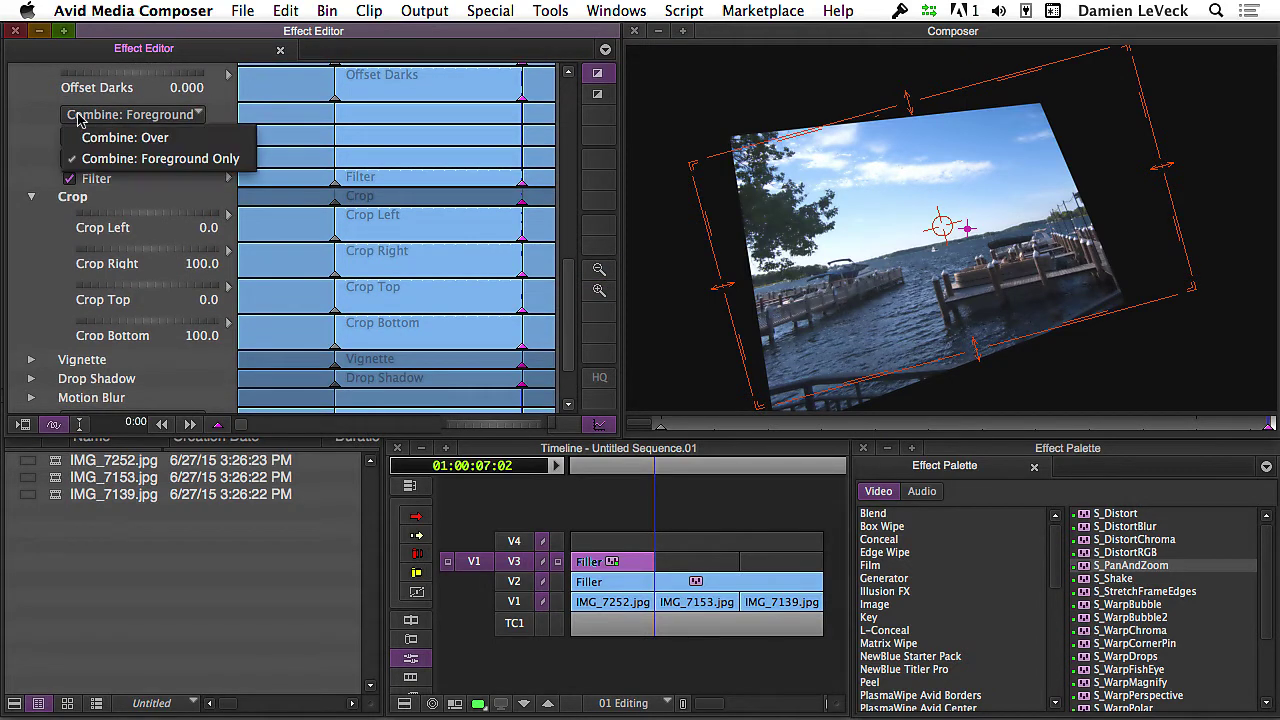
click(148, 137)
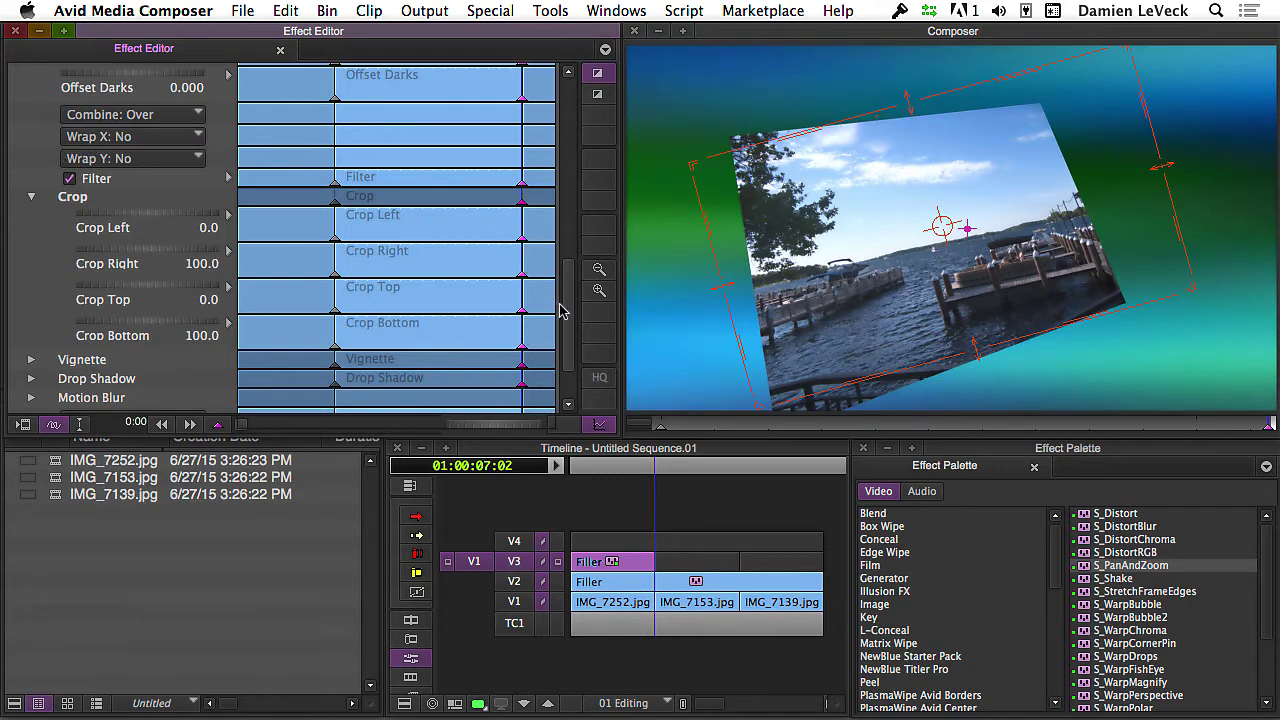
drag(560, 311, 568, 297)
click(660, 425)
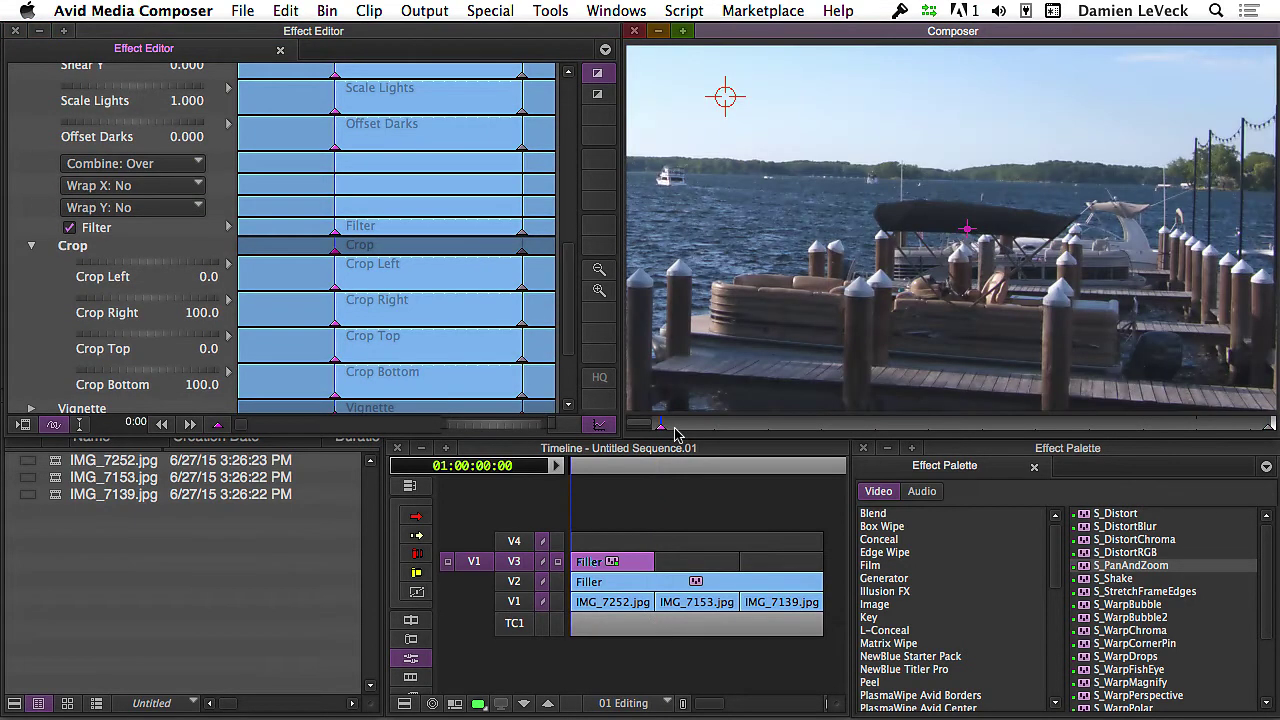
key(space)
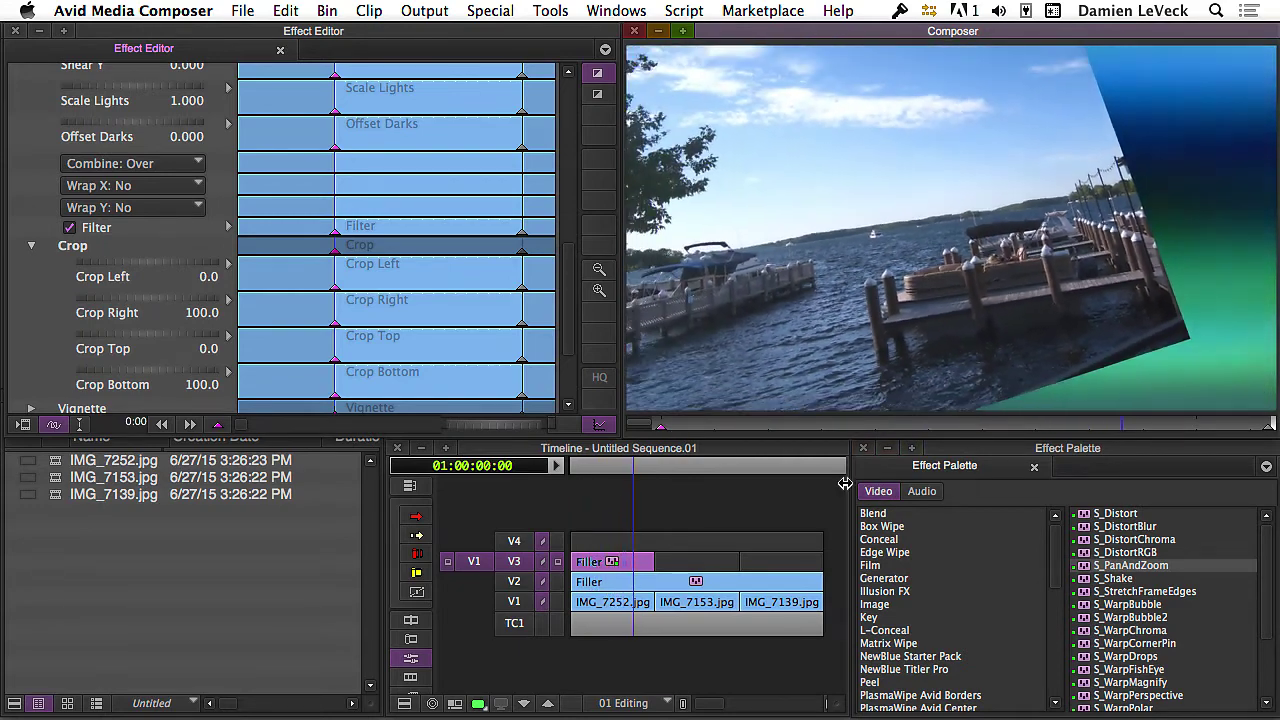
key(space)
Step: Shift the last keyframes left along the keyframe graph, then return to the first keyframe
drag(566, 277, 588, 60)
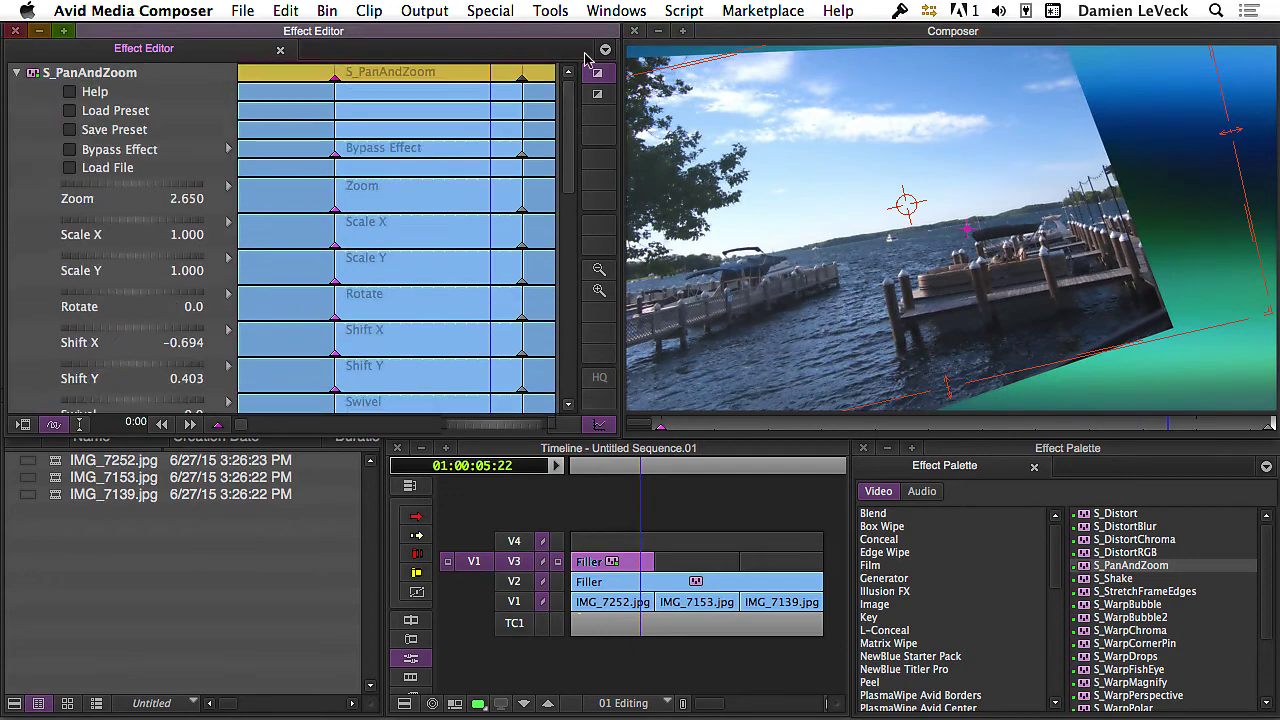
click(521, 88)
drag(521, 88, 413, 87)
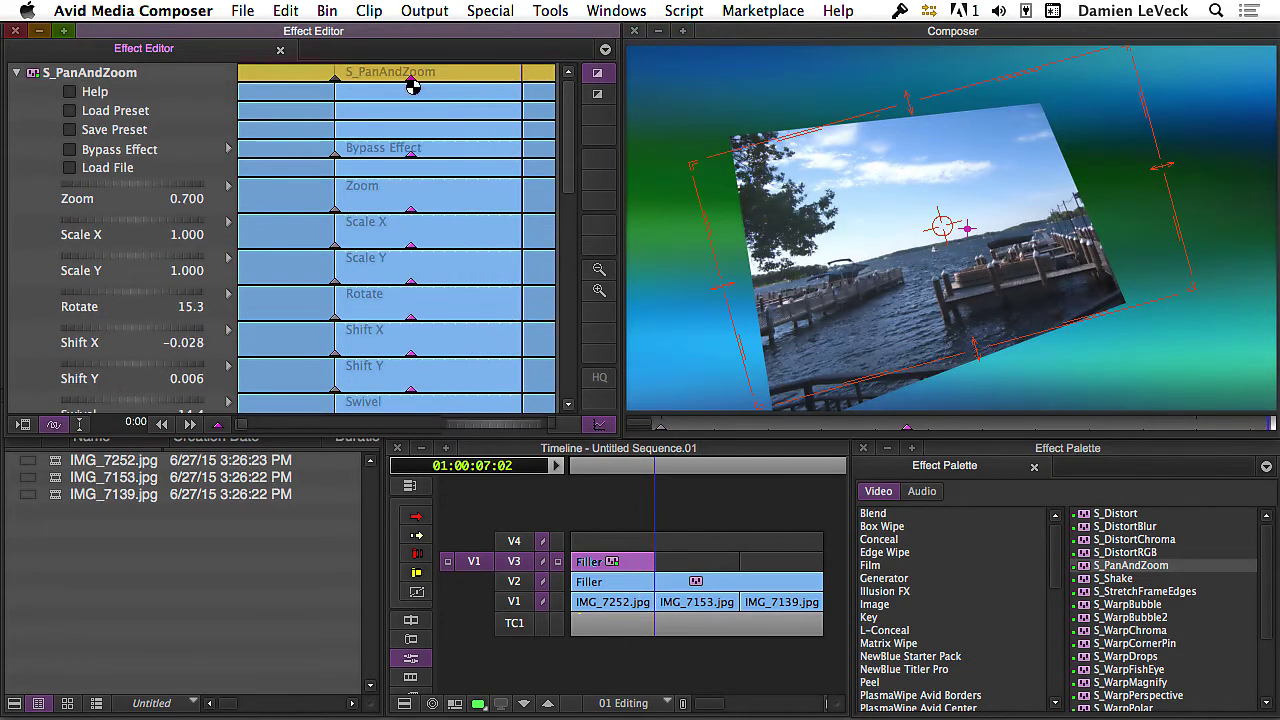
click(343, 78)
Step: Switch all keyframes to Spline interpolation and preview the move to the end keyframe at 01:00:02:21
right_click(342, 80)
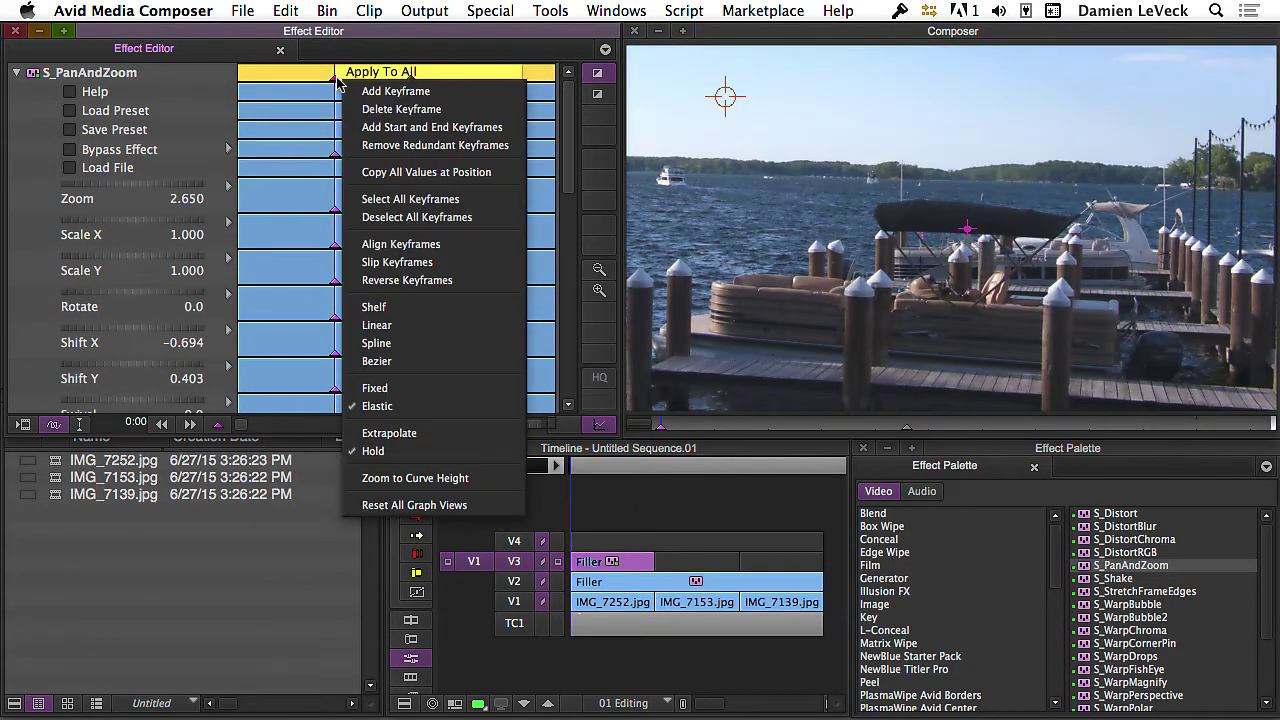
click(446, 350)
key(space)
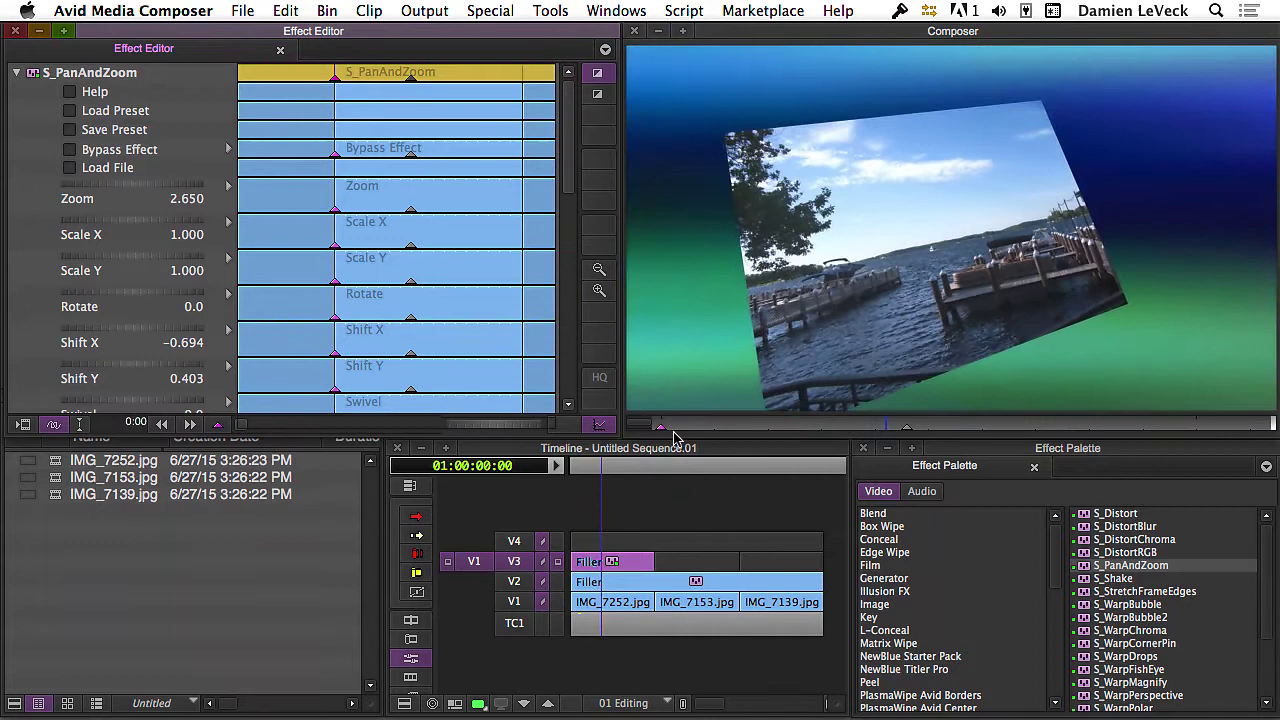
click(907, 425)
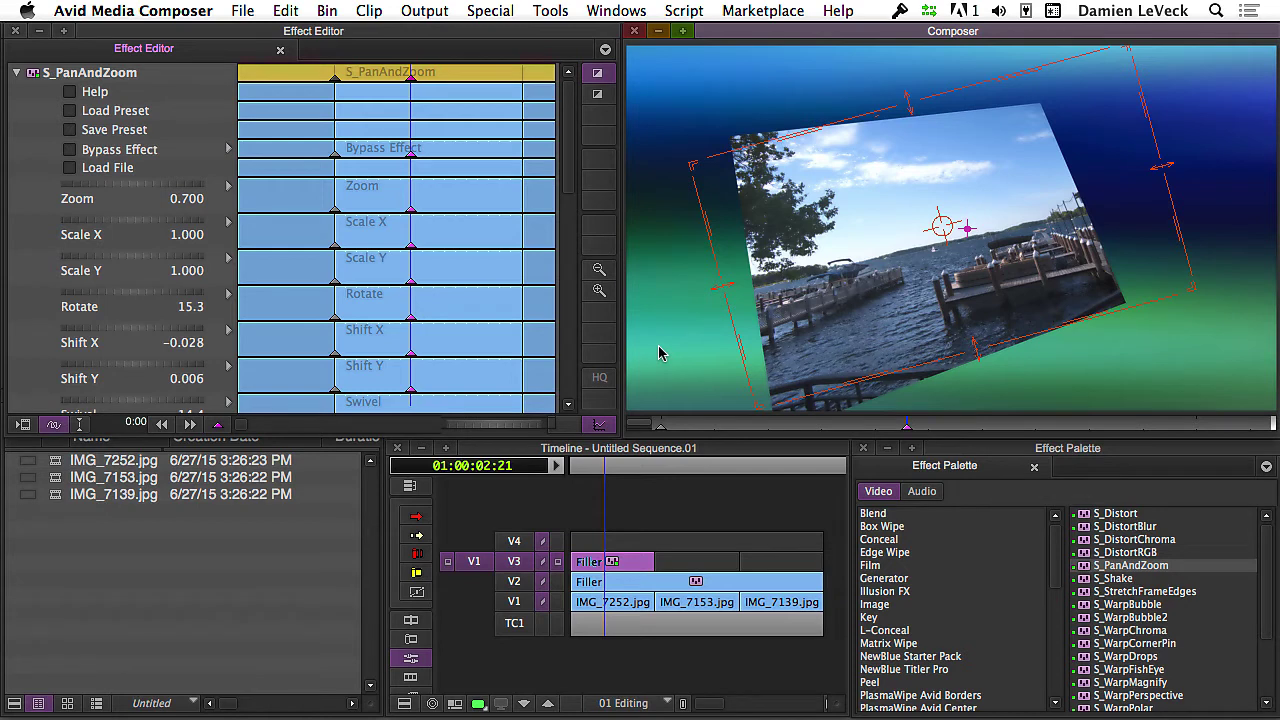
Step: Expand the Vignette group and delete its start and end keyframes
drag(567, 146, 567, 366)
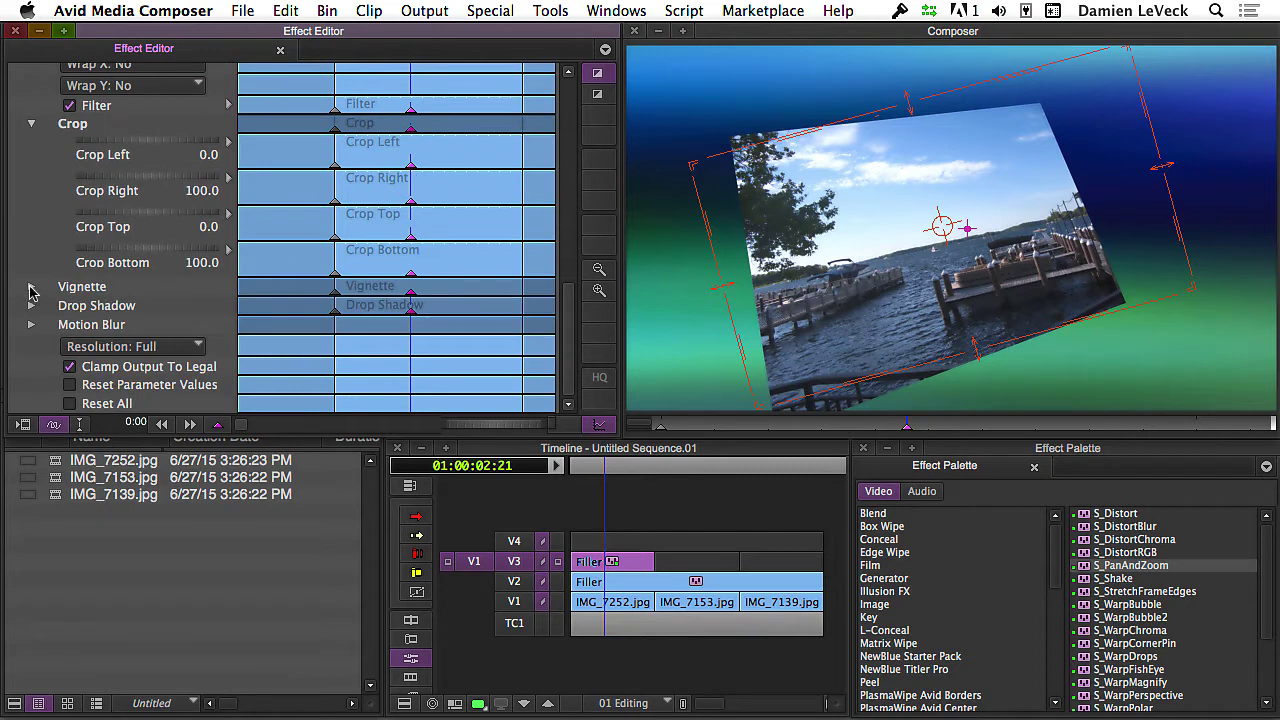
click(31, 287)
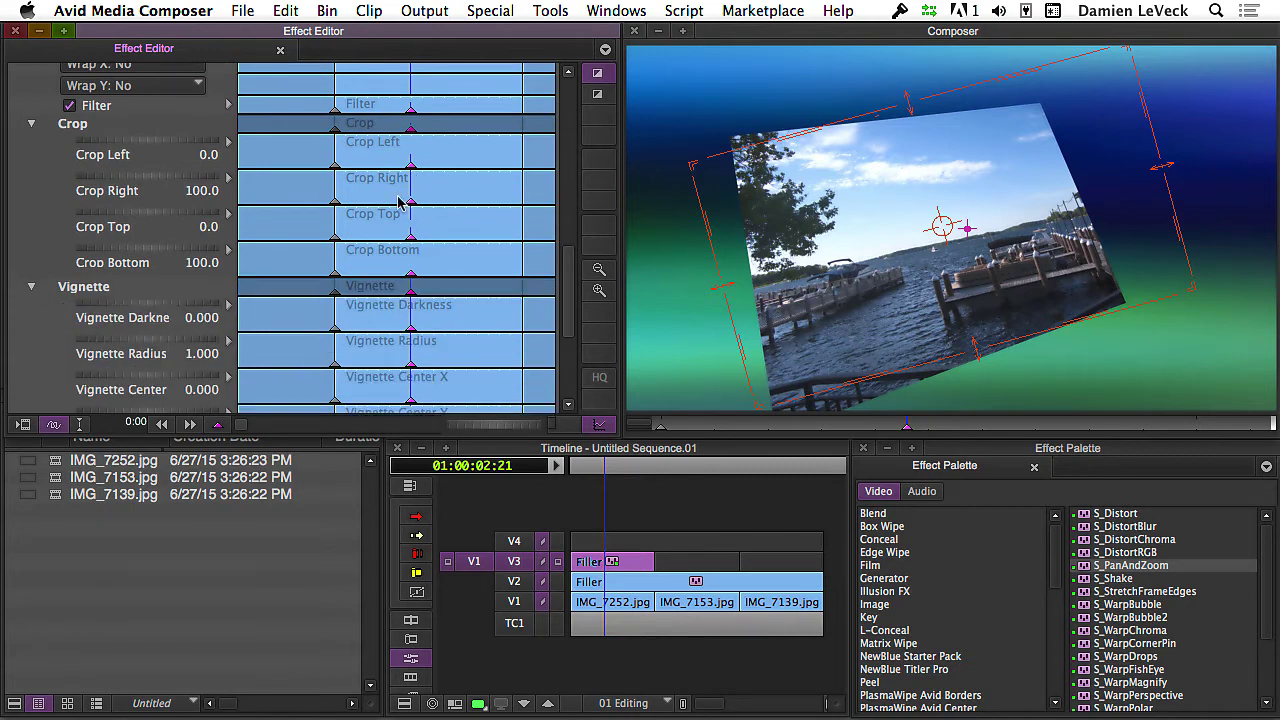
click(370, 185)
scroll(571, 334, down, 3)
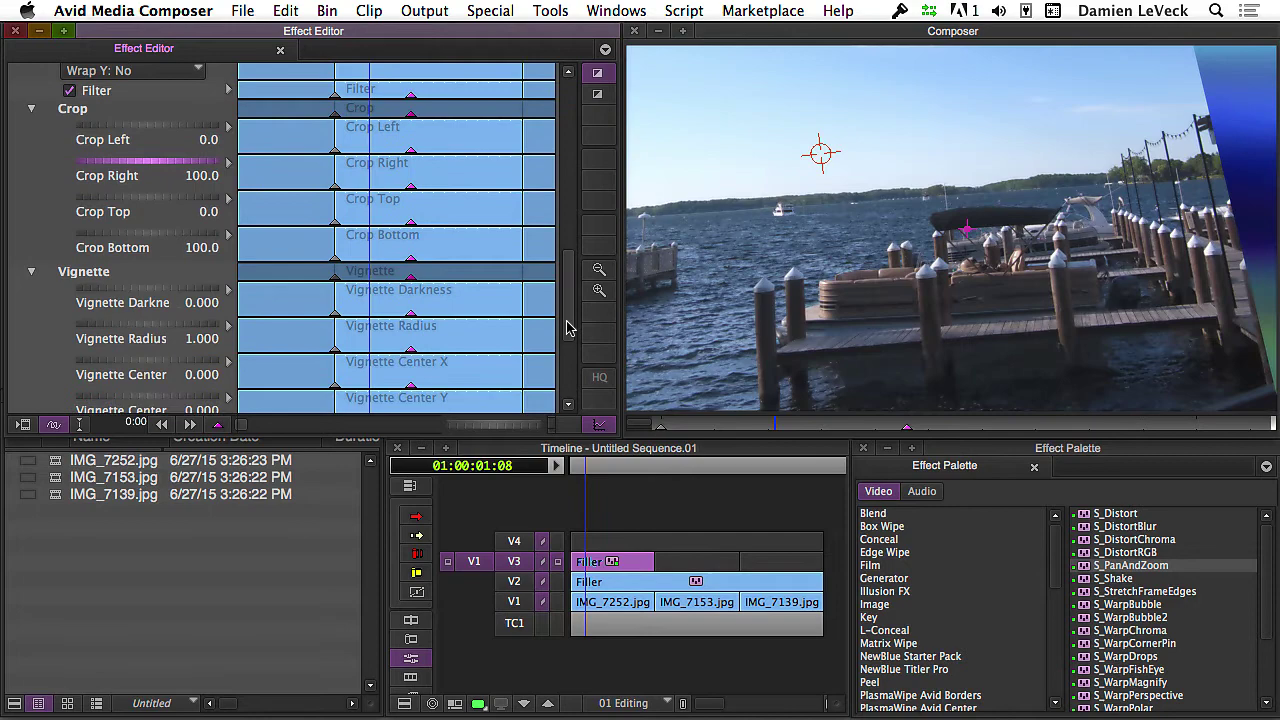
drag(779, 426, 849, 430)
scroll(515, 268, down, 1)
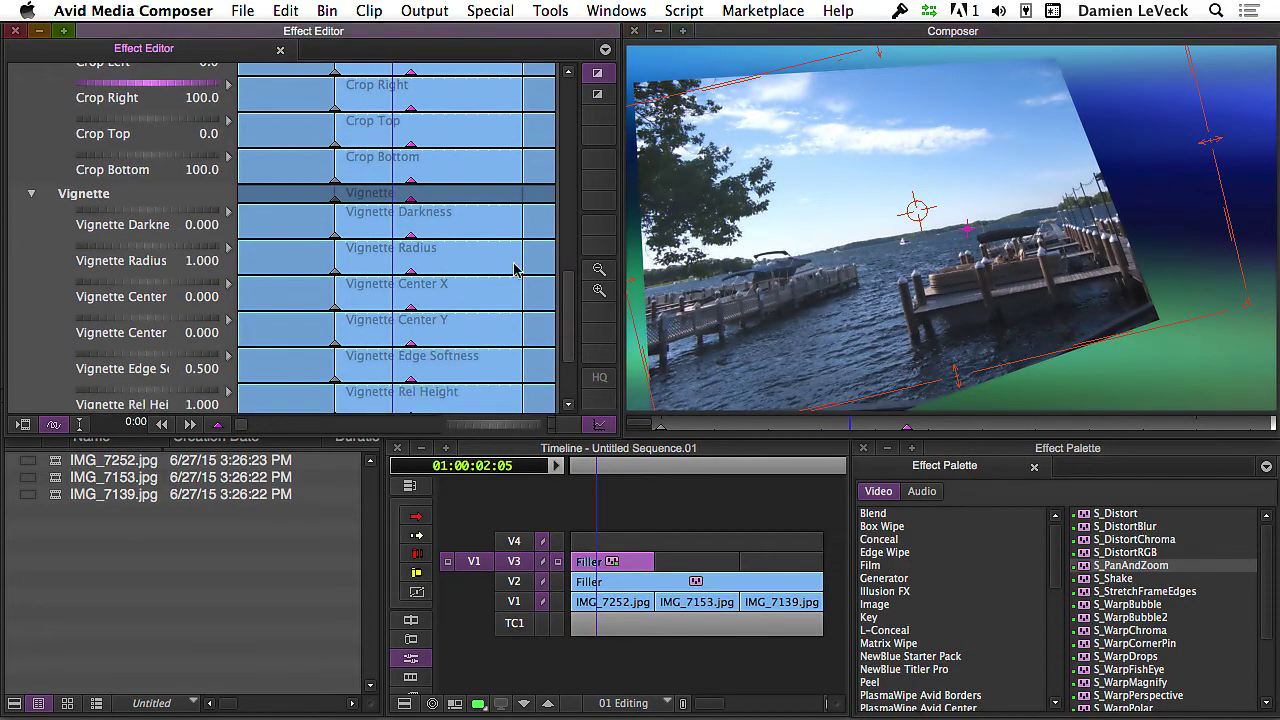
click(337, 203)
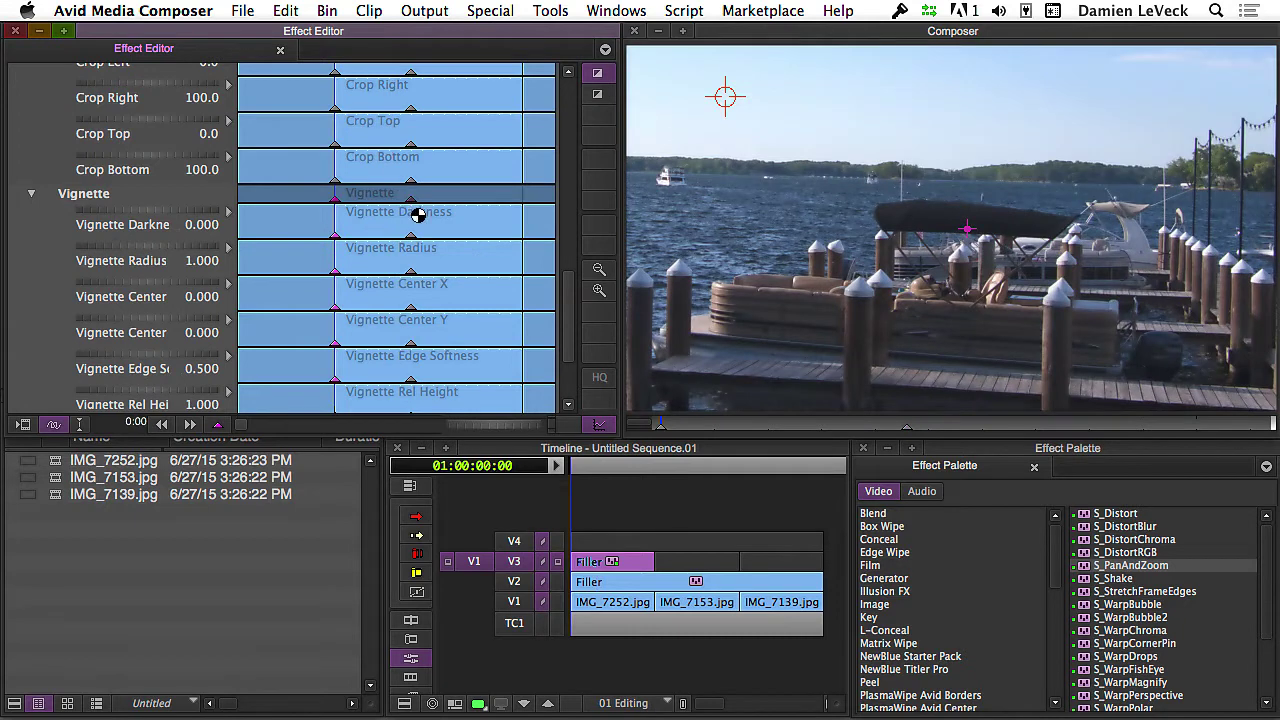
click(411, 201)
right_click(415, 197)
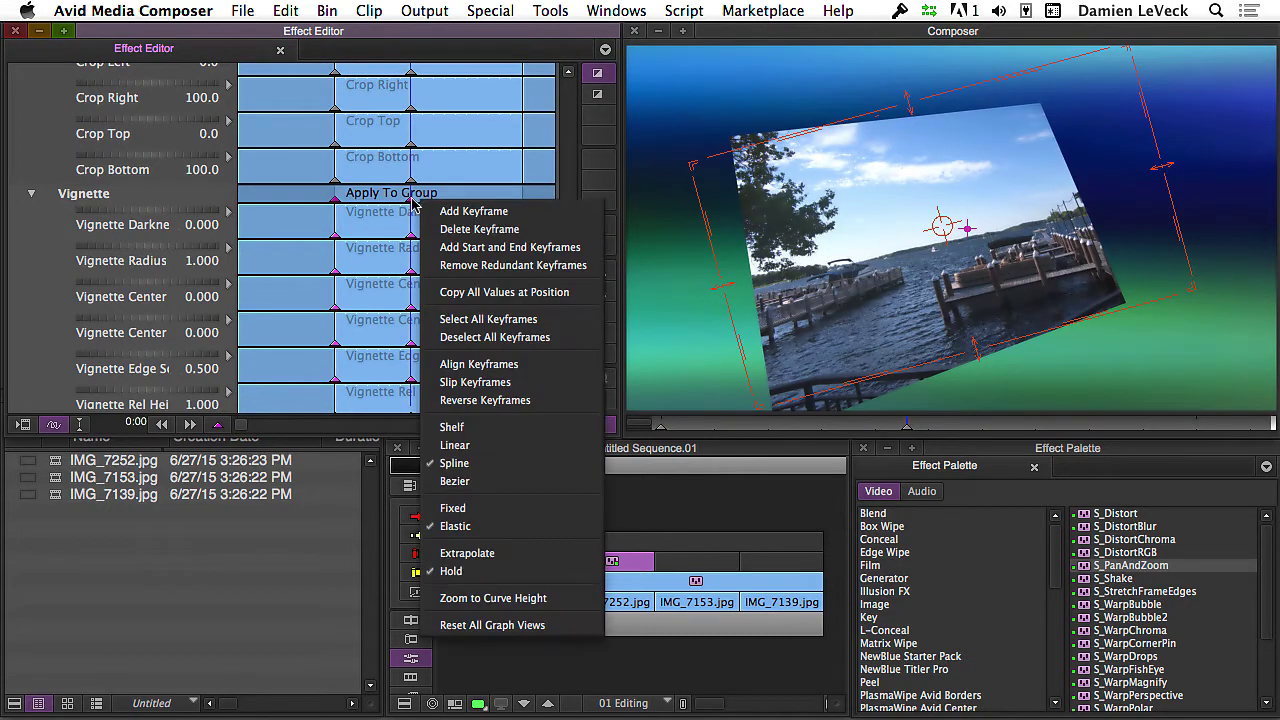
click(482, 232)
Step: On a tilted frame, set Vignette Darkness to 0.879 and Vignette Center X to 0.219
click(358, 219)
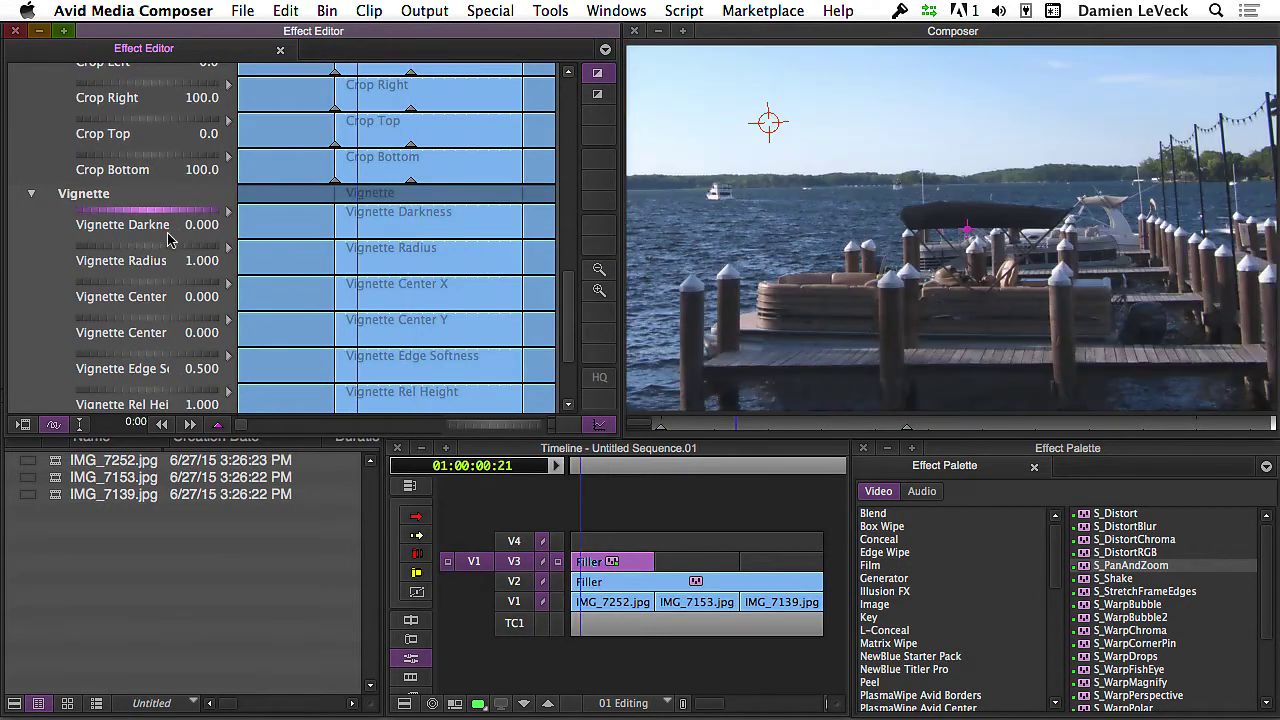
click(391, 206)
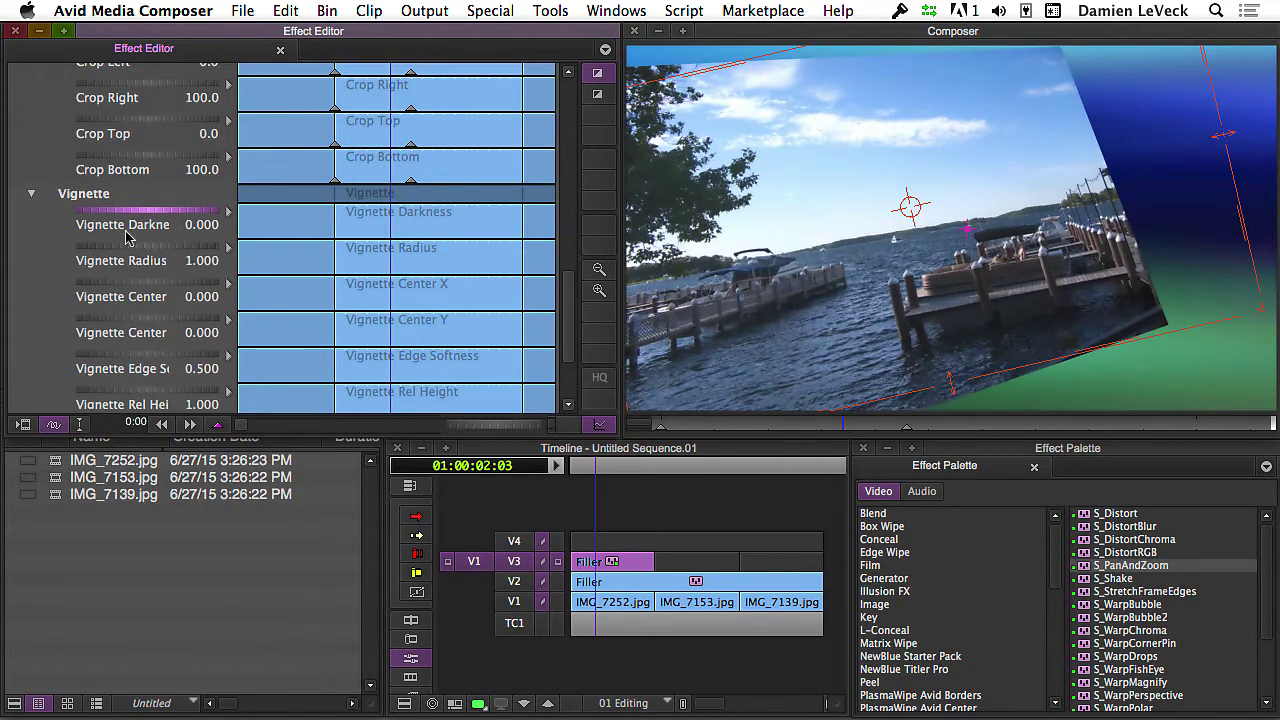
drag(124, 212, 406, 206)
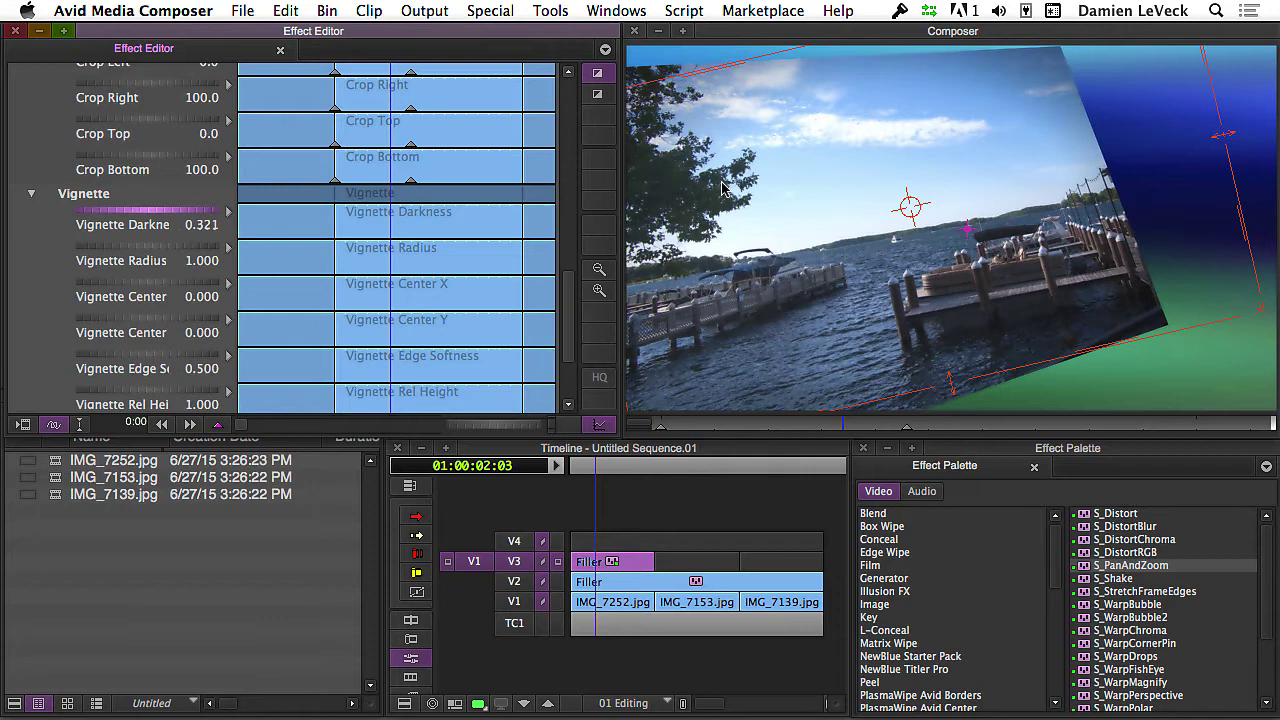
drag(722, 188, 977, 129)
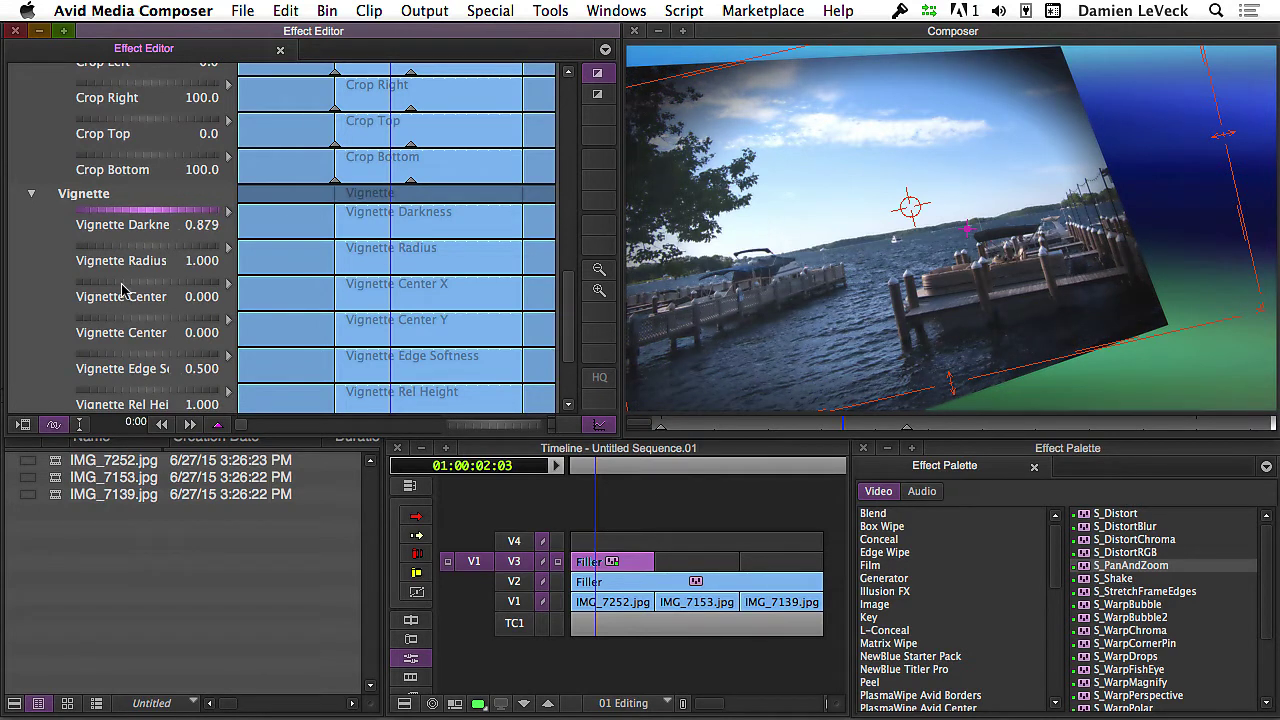
drag(118, 290, 202, 282)
drag(569, 292, 566, 349)
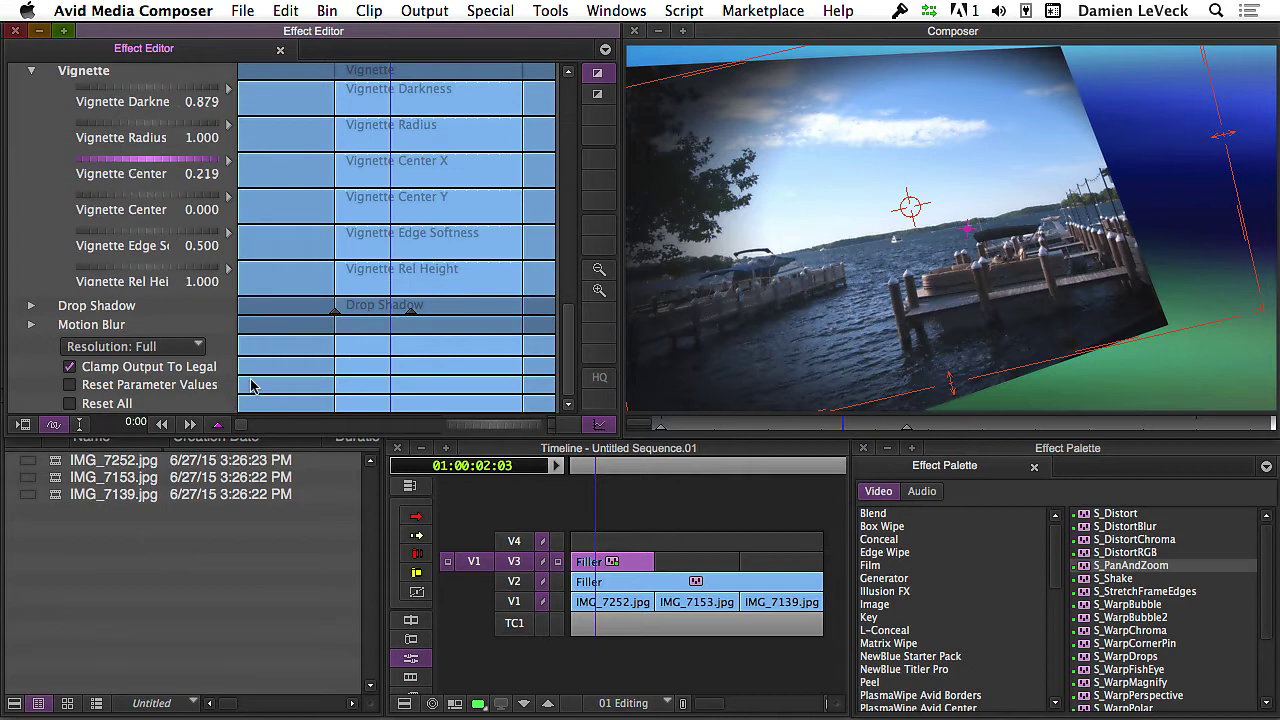
Step: Expand the Drop Shadow group and delete its start and end keyframes
click(32, 307)
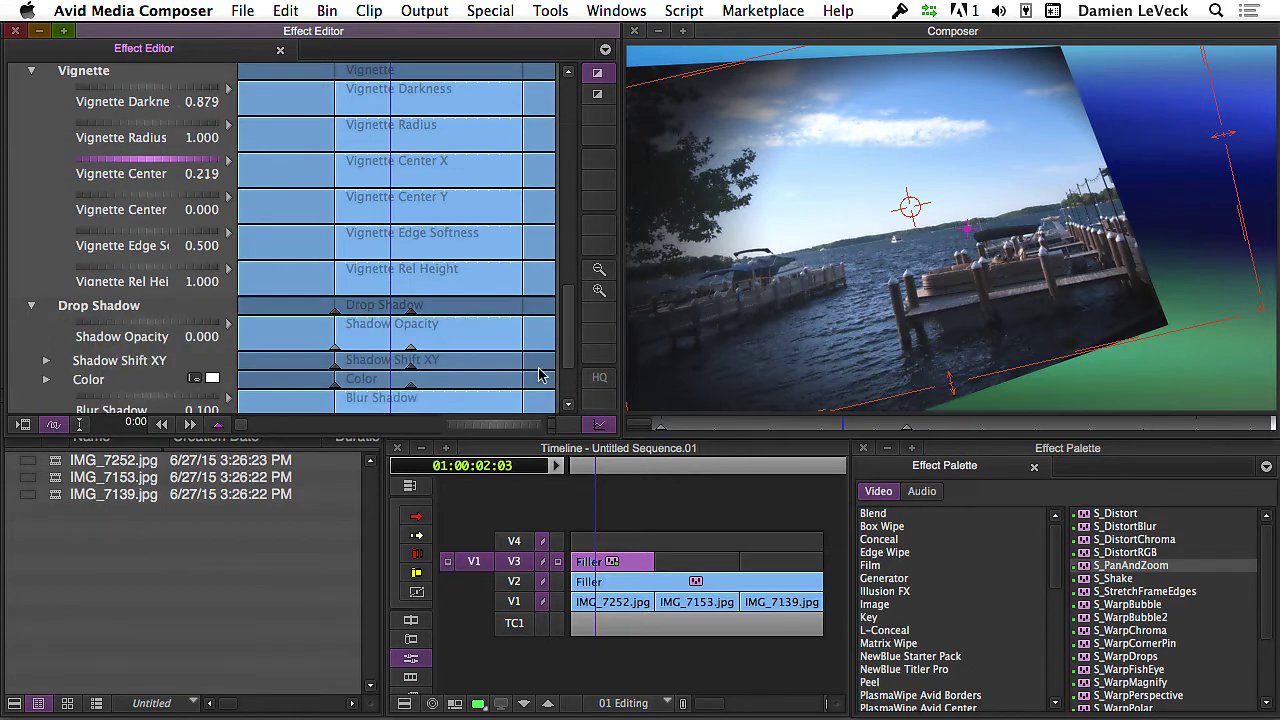
drag(572, 343, 565, 383)
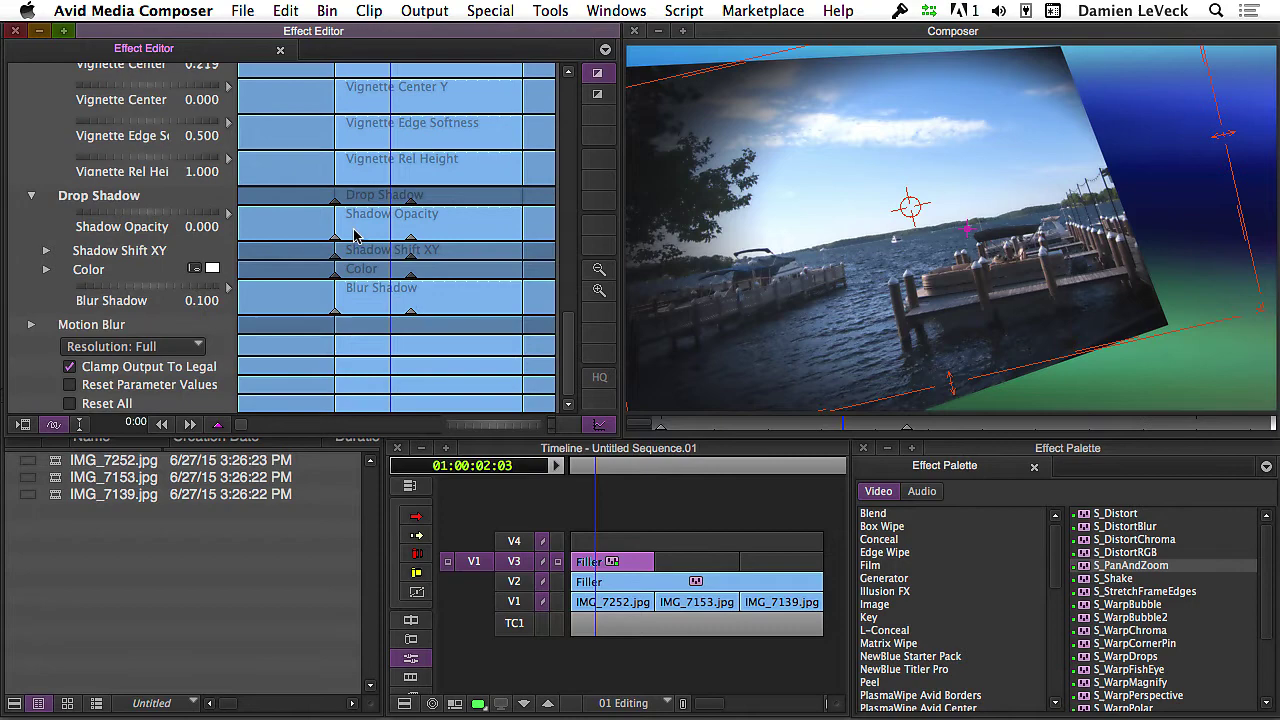
click(335, 202)
click(412, 205)
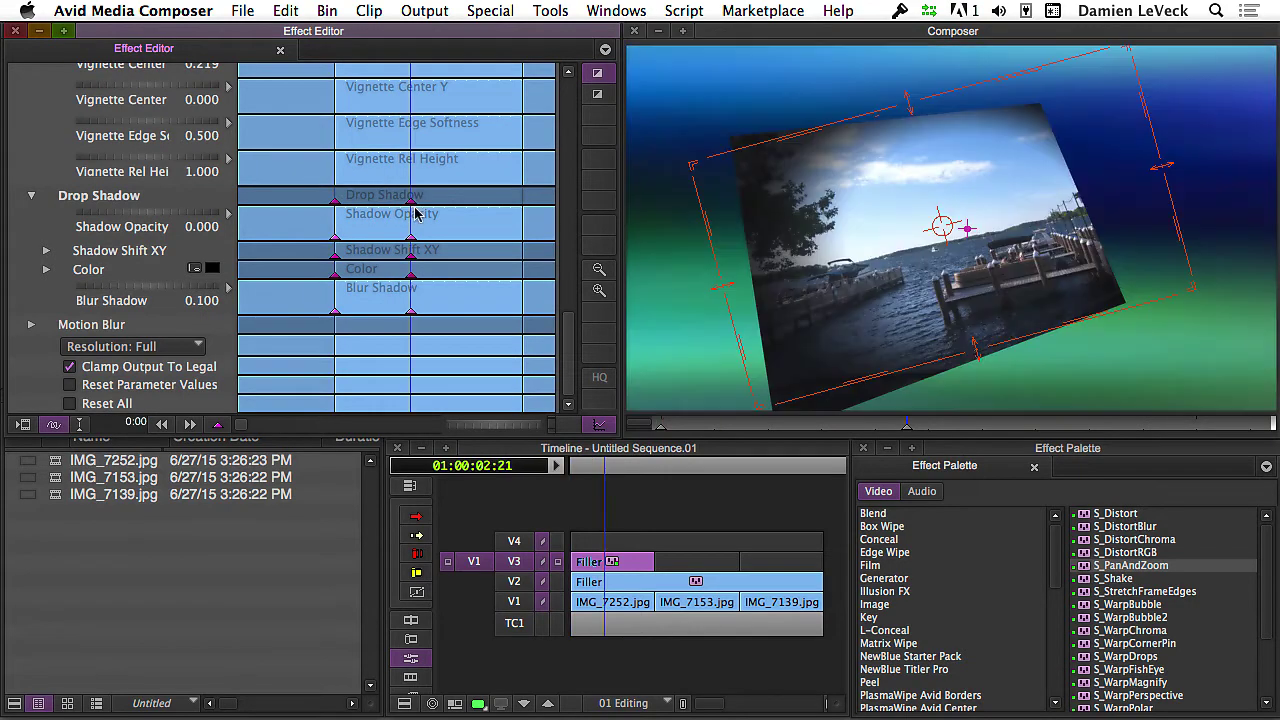
right_click(411, 206)
click(441, 234)
Step: Set Shadow Opacity to 0.477 and Shadow Shift XY to 103, 128, then play it back
click(380, 231)
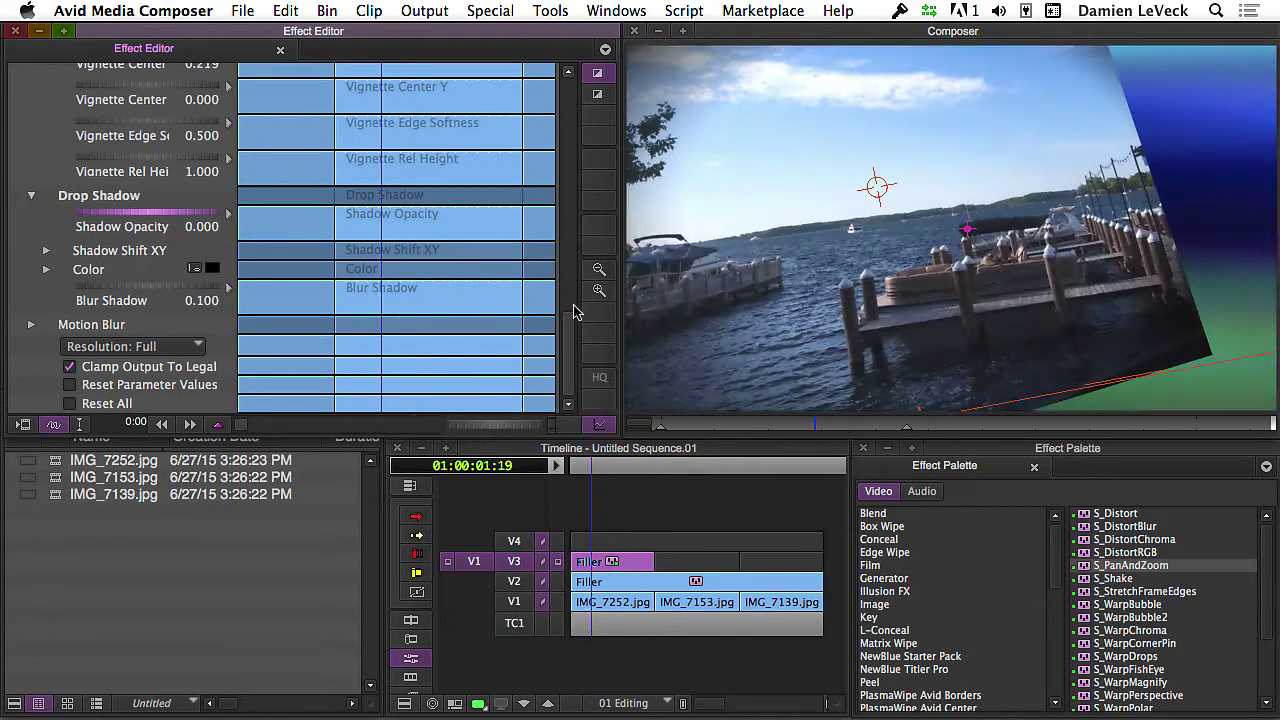
click(400, 260)
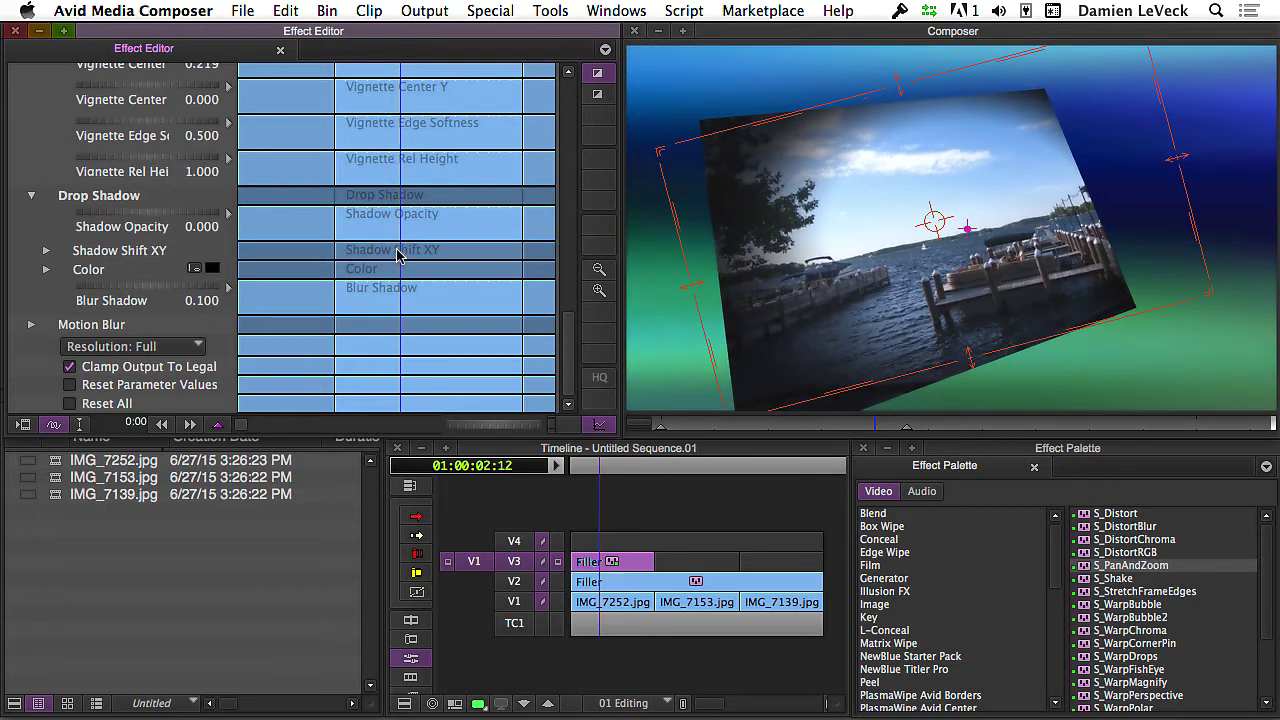
drag(135, 212, 288, 200)
click(46, 250)
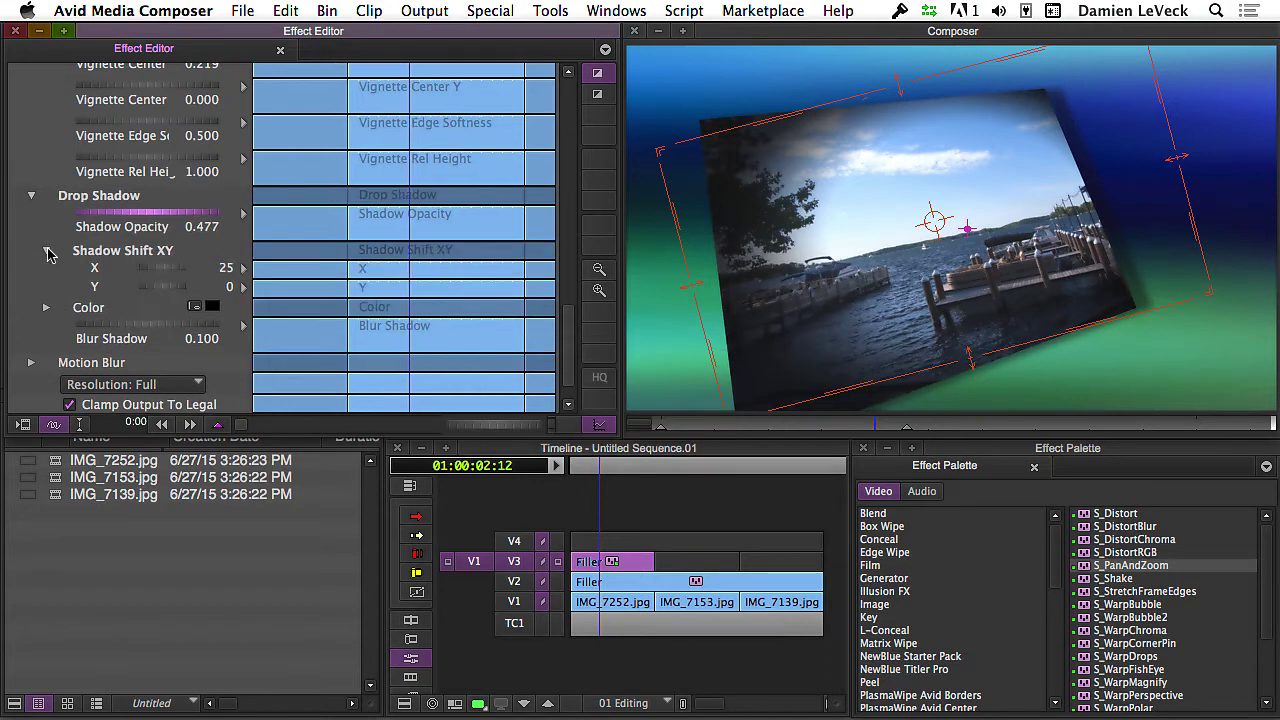
drag(185, 296, 257, 251)
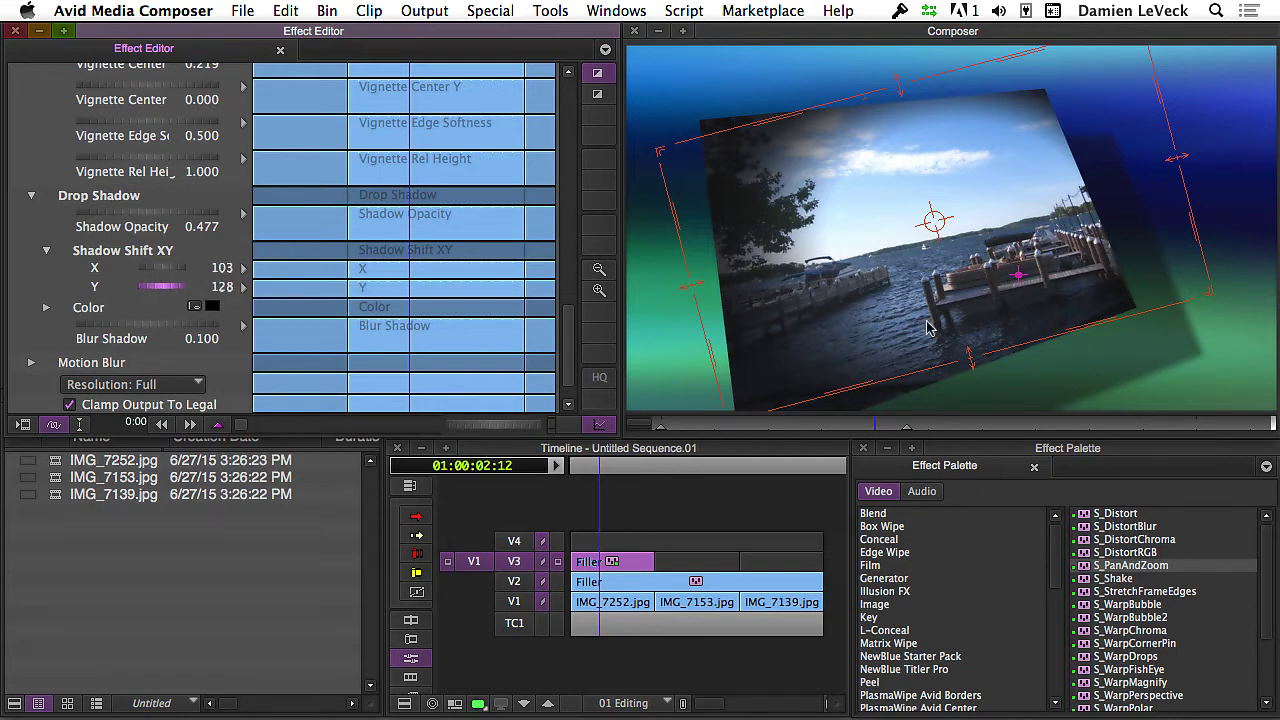
click(673, 438)
key(space)
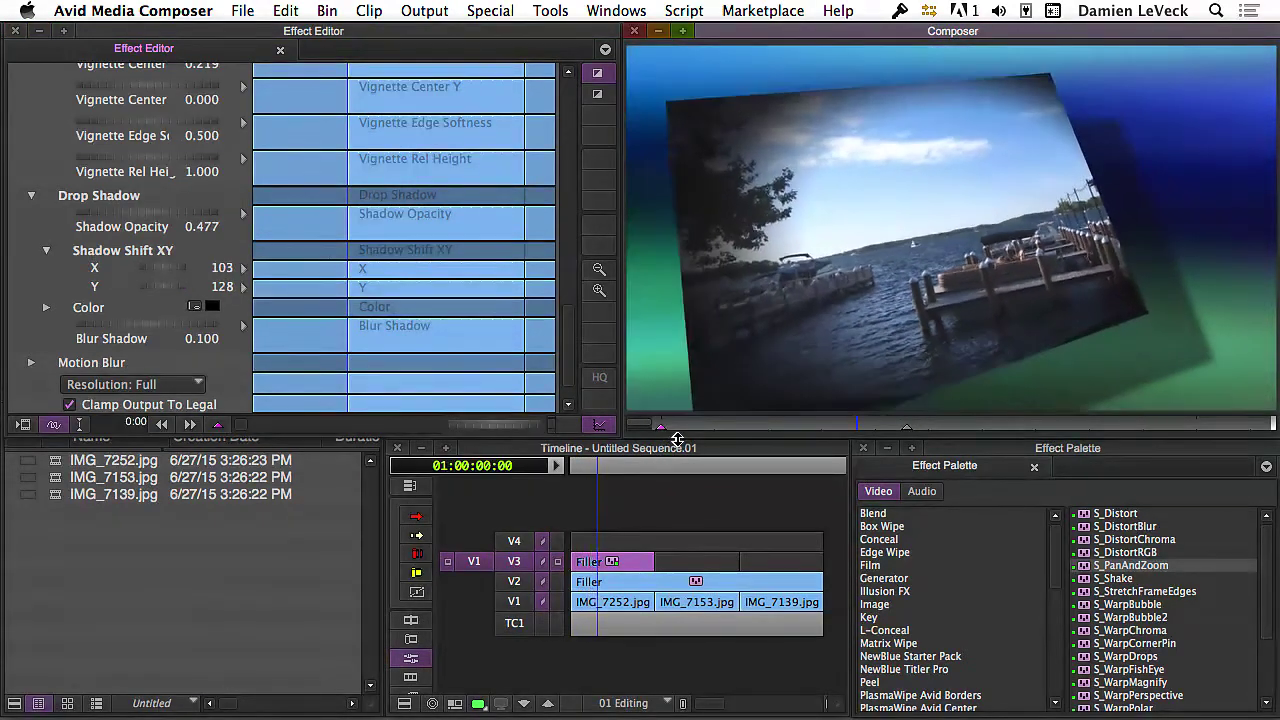
Step: Stop playback and replay the effect from the sequence start
key(space)
key(Home)
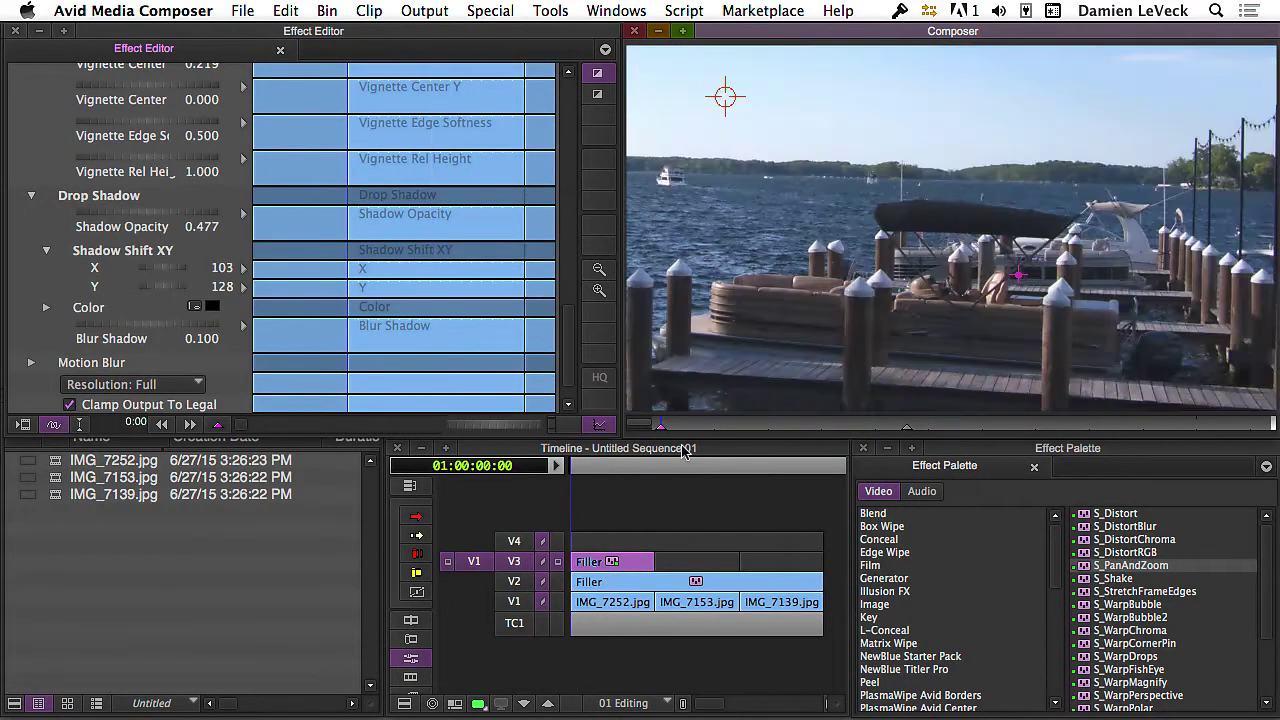
key(space)
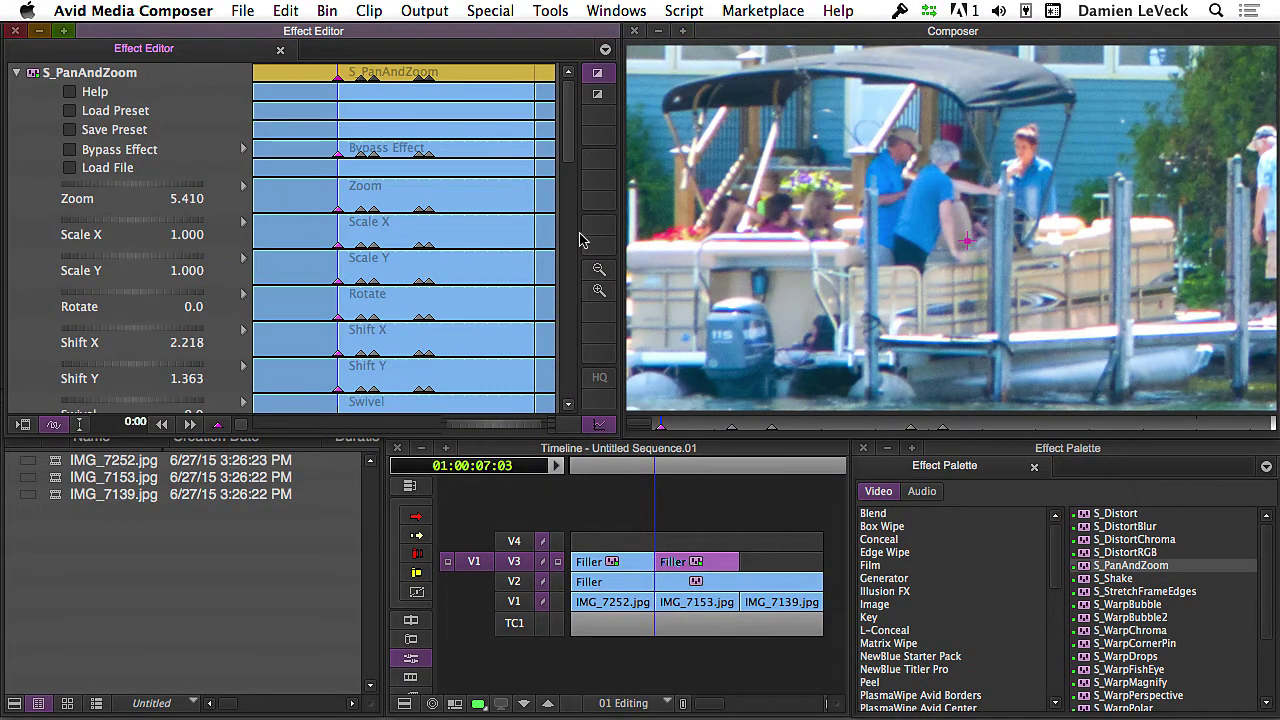
Step: Reveal the enabled Motion Blur settings (Shutter Angle 180, 16 samples) and play the blurred move
drag(565, 160, 557, 417)
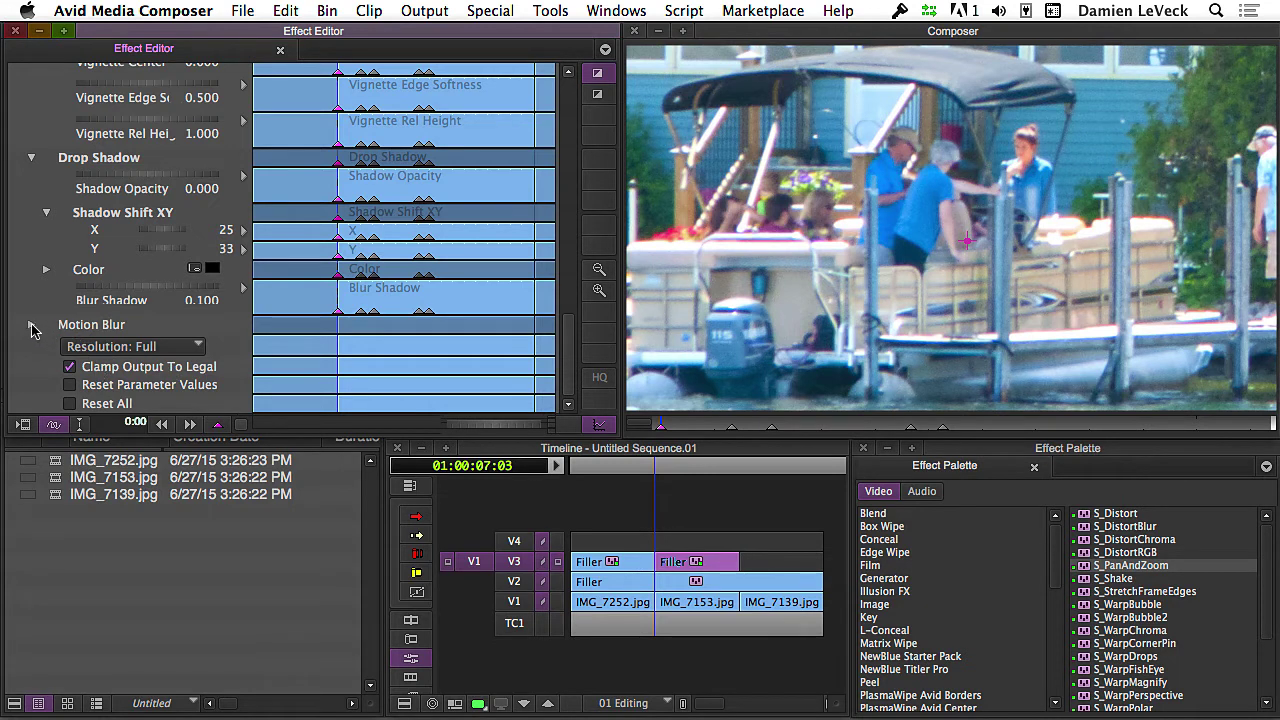
click(31, 326)
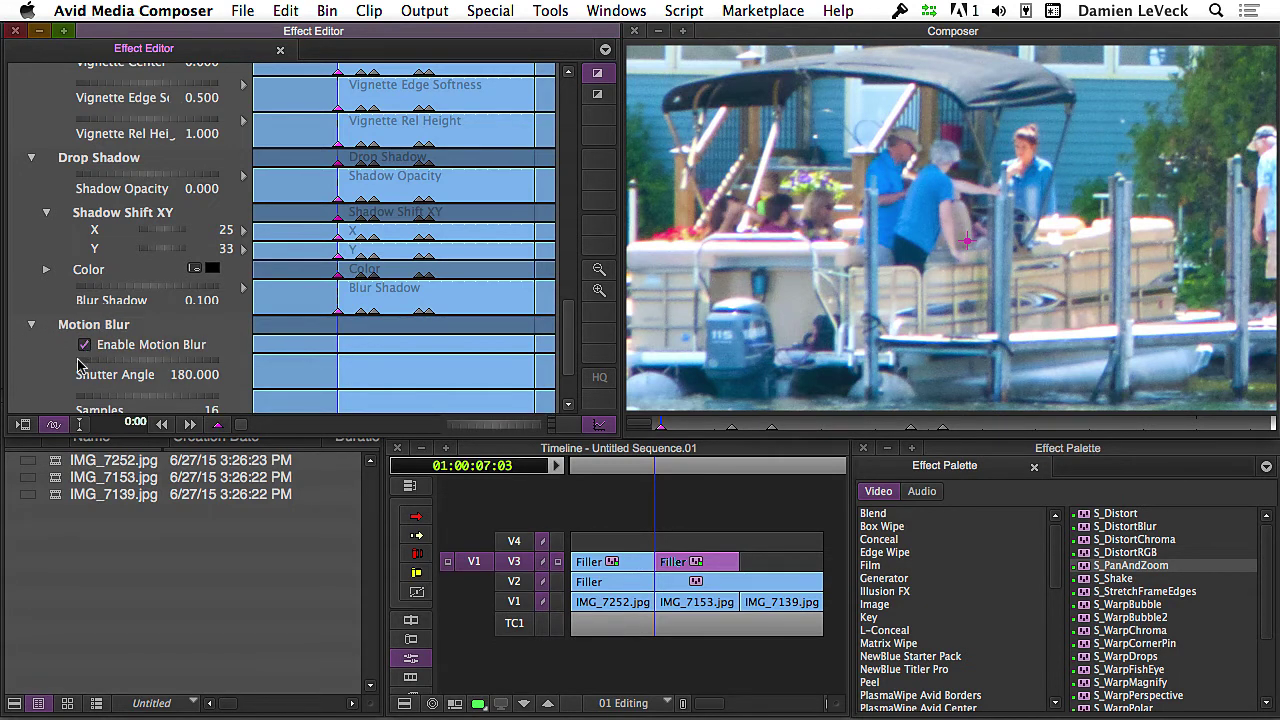
drag(566, 350, 562, 383)
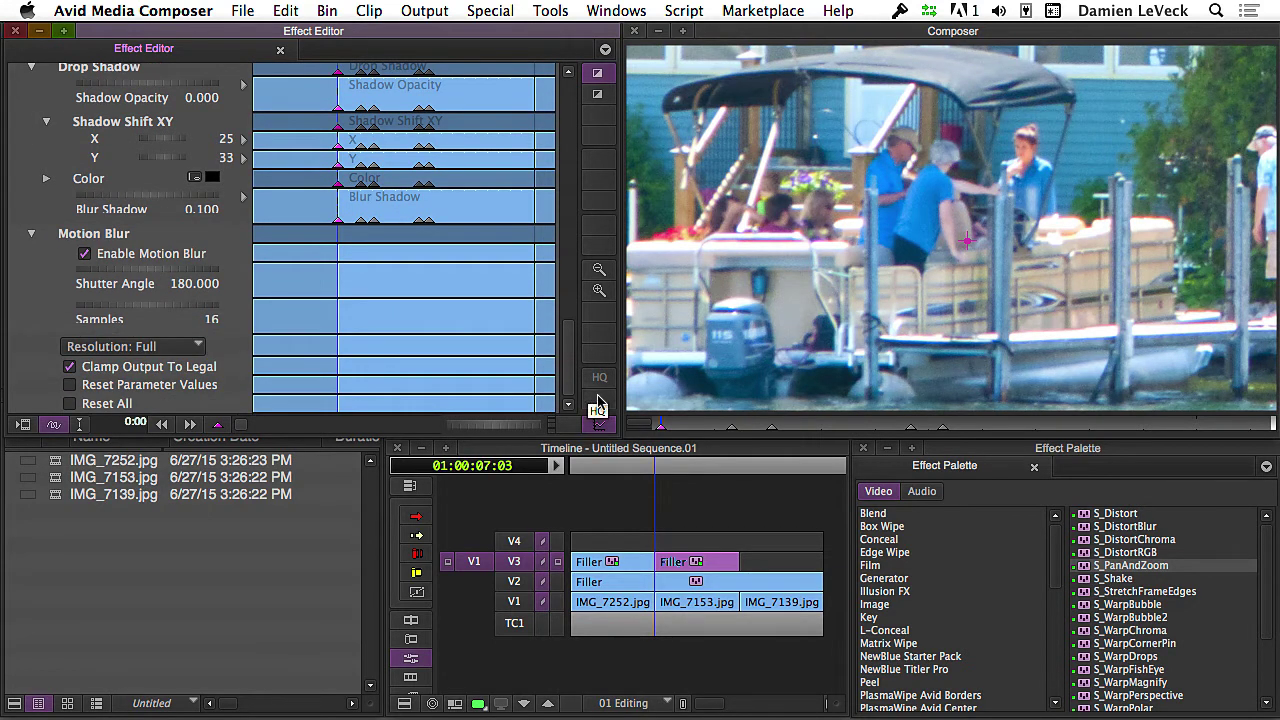
click(663, 432)
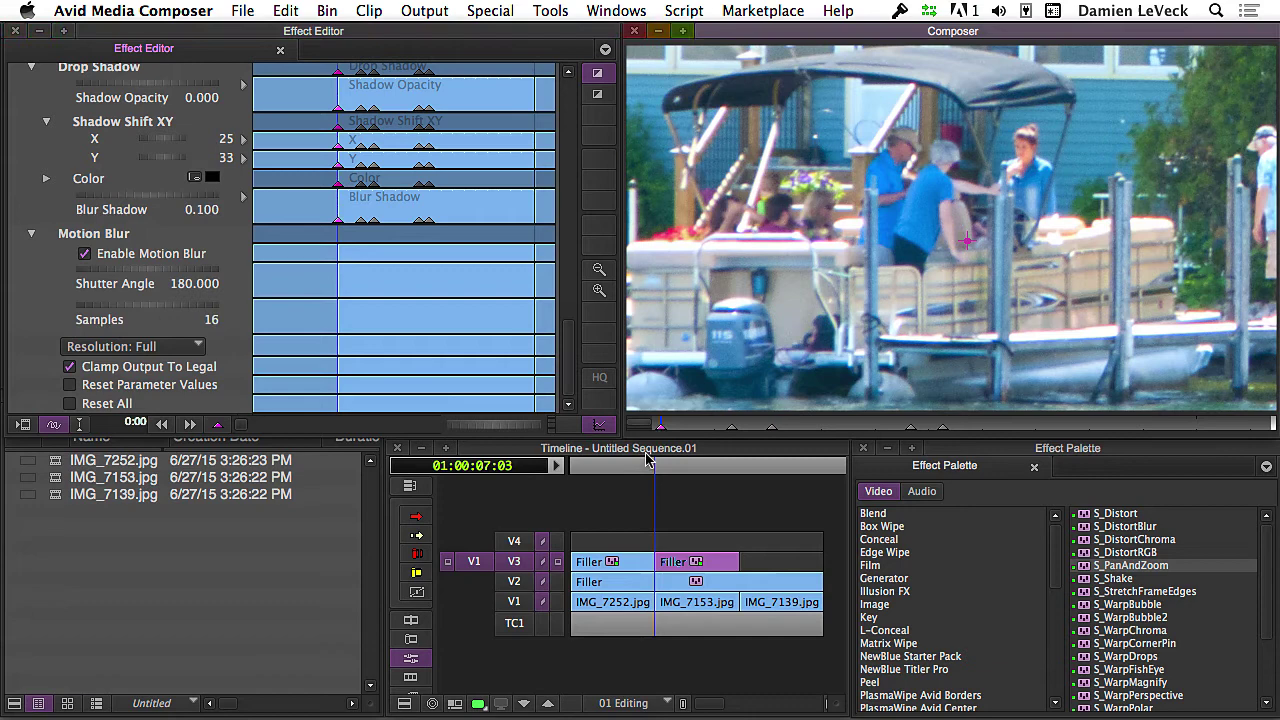
key(space)
Step: Scrub through the blurred move, then render the S_PanAndZoom effect and confirm the Render Effect dialog
click(666, 572)
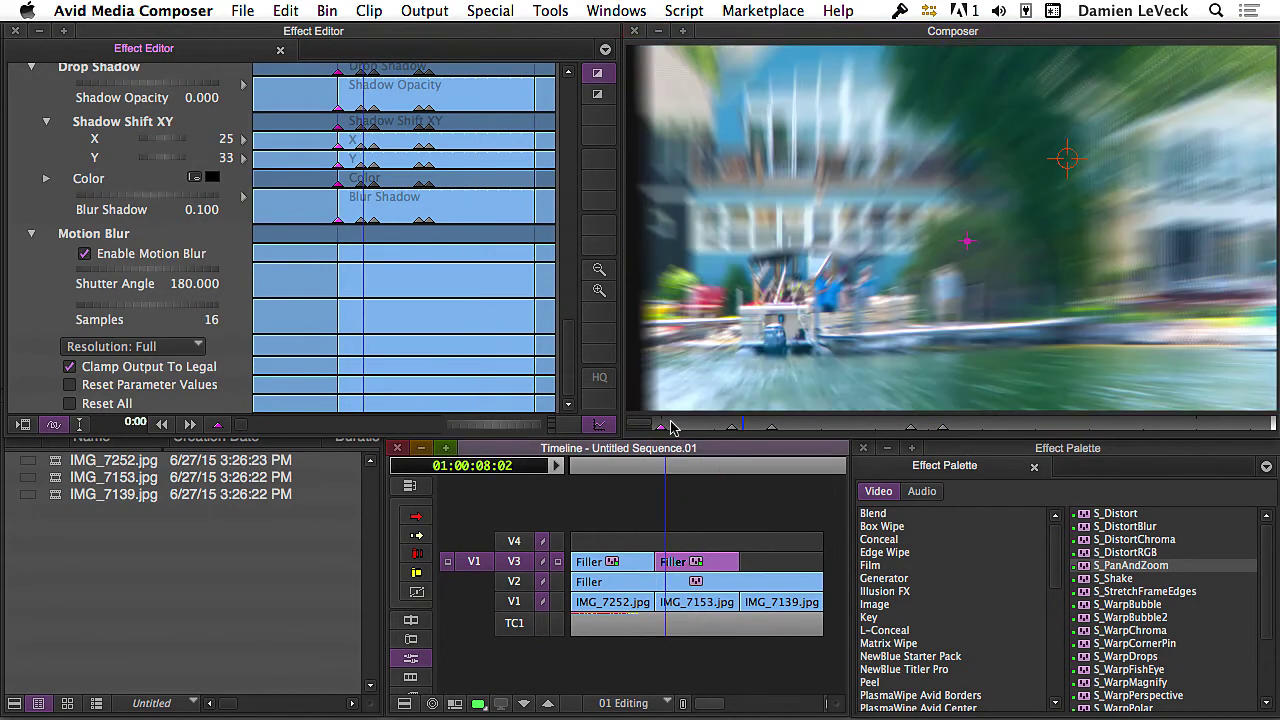
drag(672, 427, 920, 430)
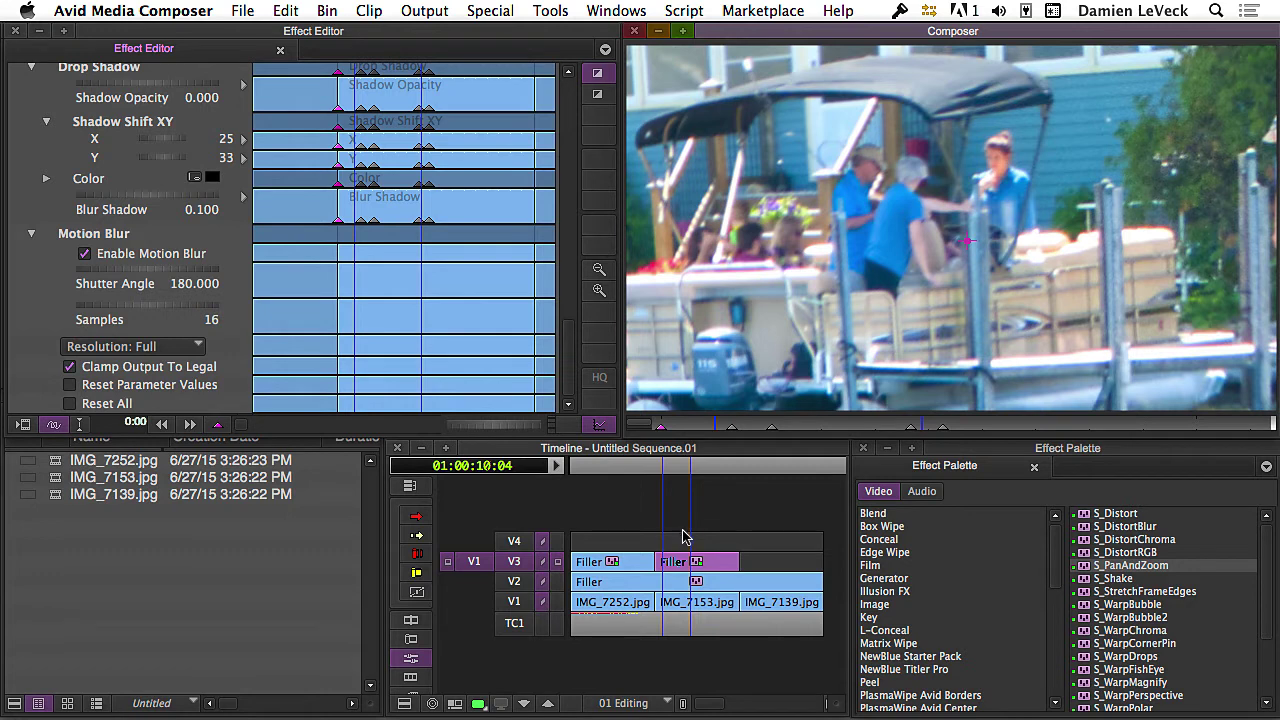
key(super+alt+r)
key(Return)
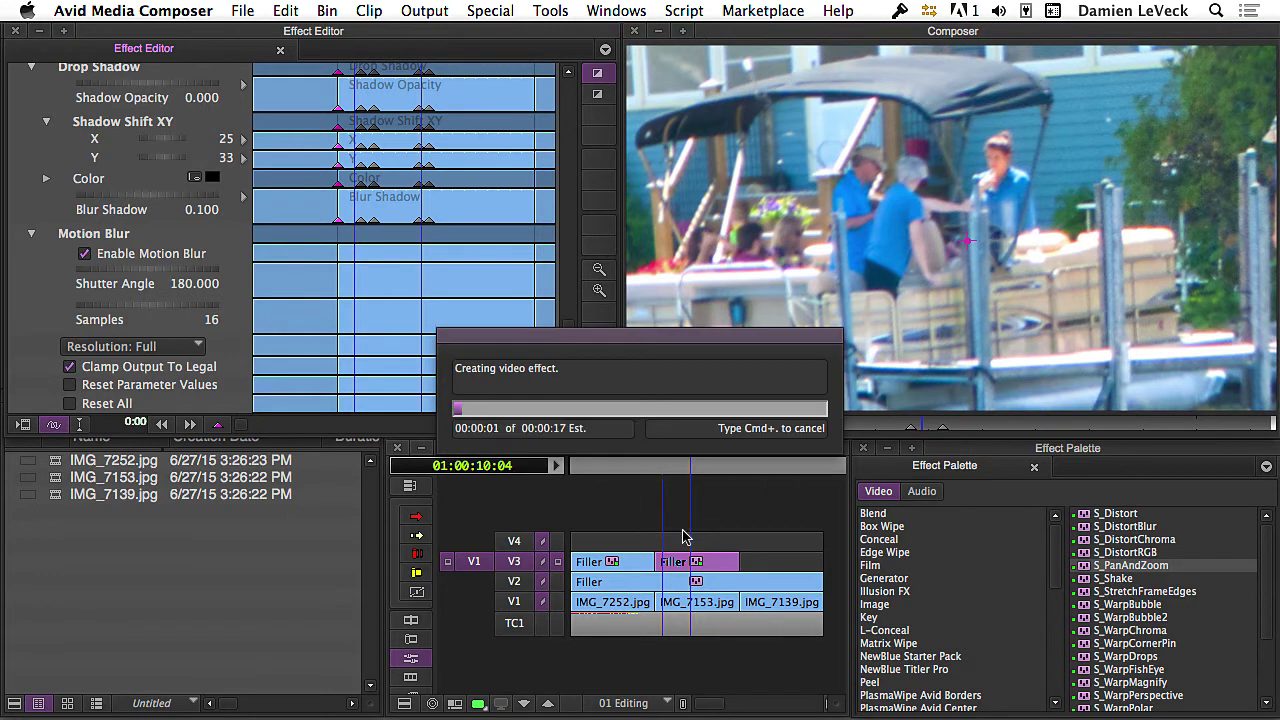